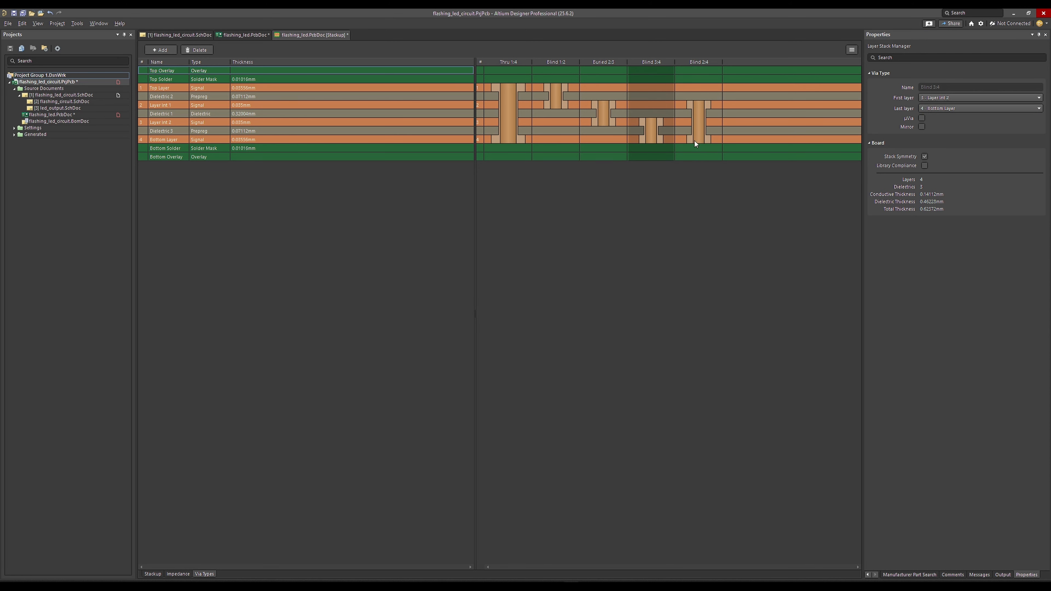
# Delete the Blind 2:4 via type from the layer stack and return to the flashing_led PCB layout.
pyautogui.click(197, 50)
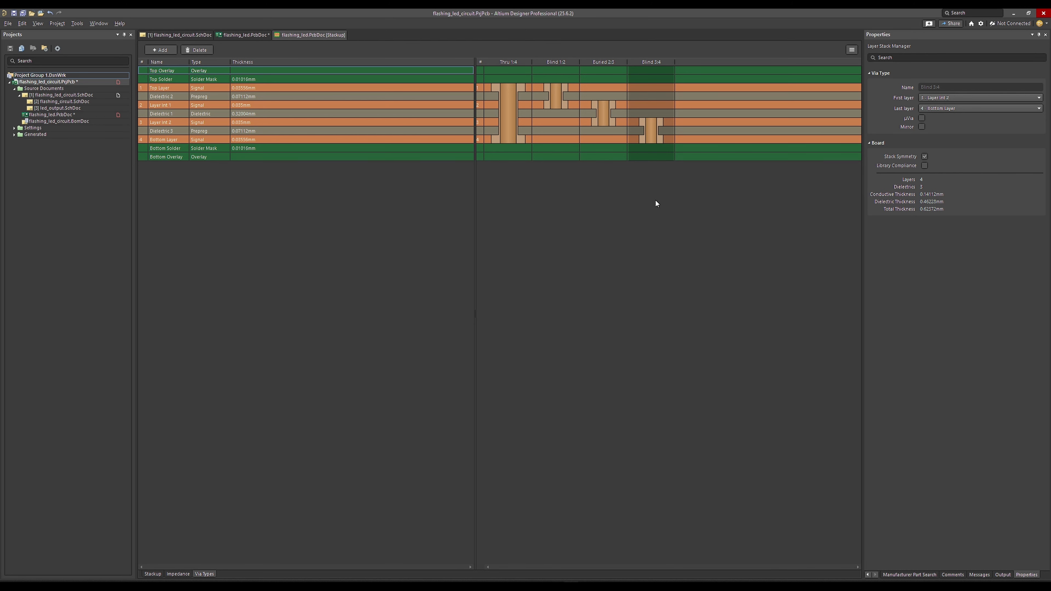
pyautogui.click(231, 37)
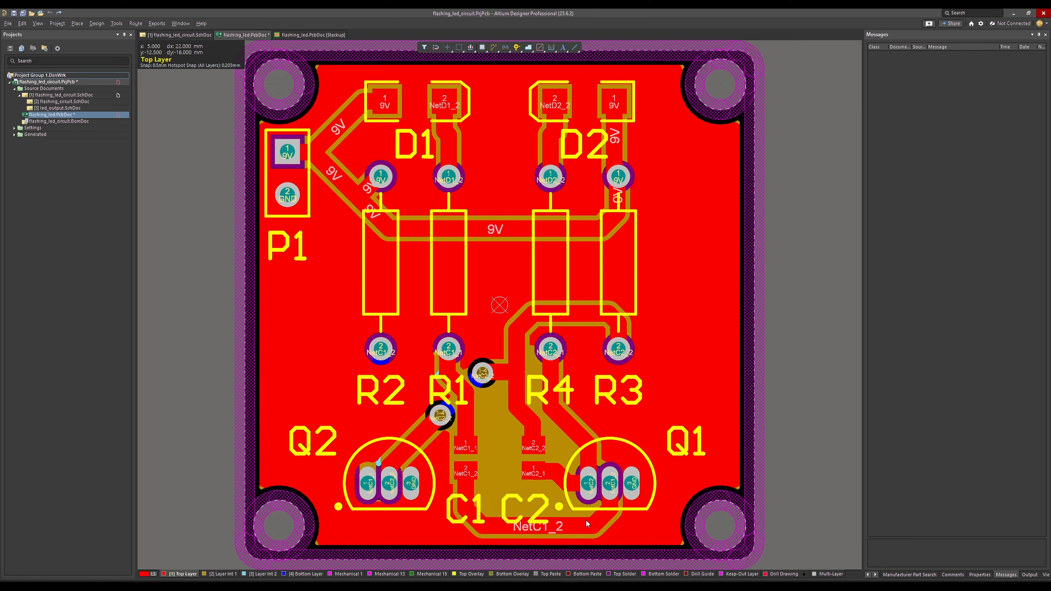
# Turn on Single Layer Mode for the board in the View Configuration settings, with the Top Layer active.
pyautogui.click(220, 574)
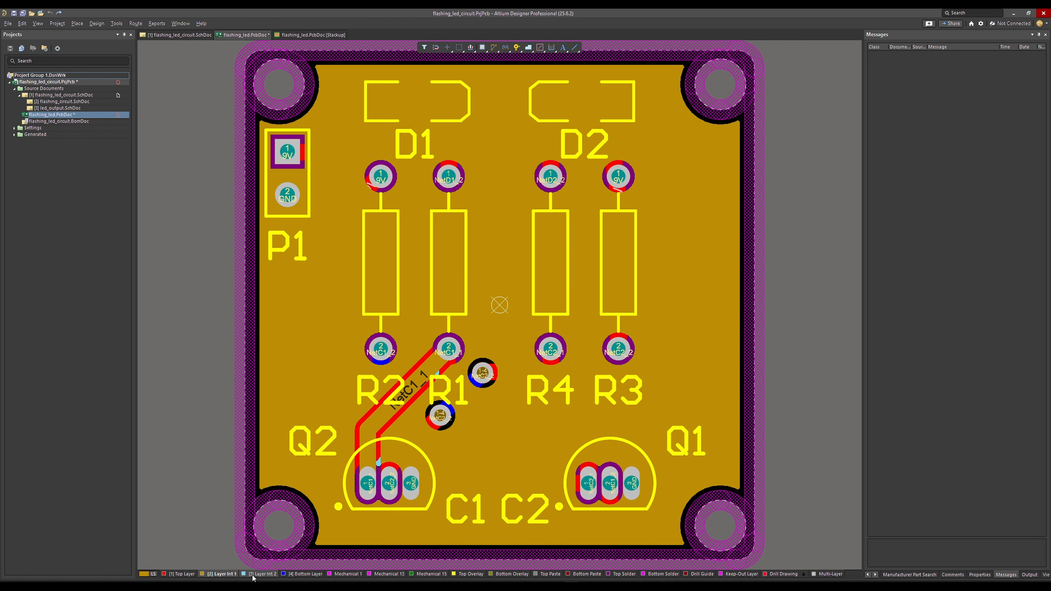
pyautogui.click(259, 573)
pyautogui.click(303, 574)
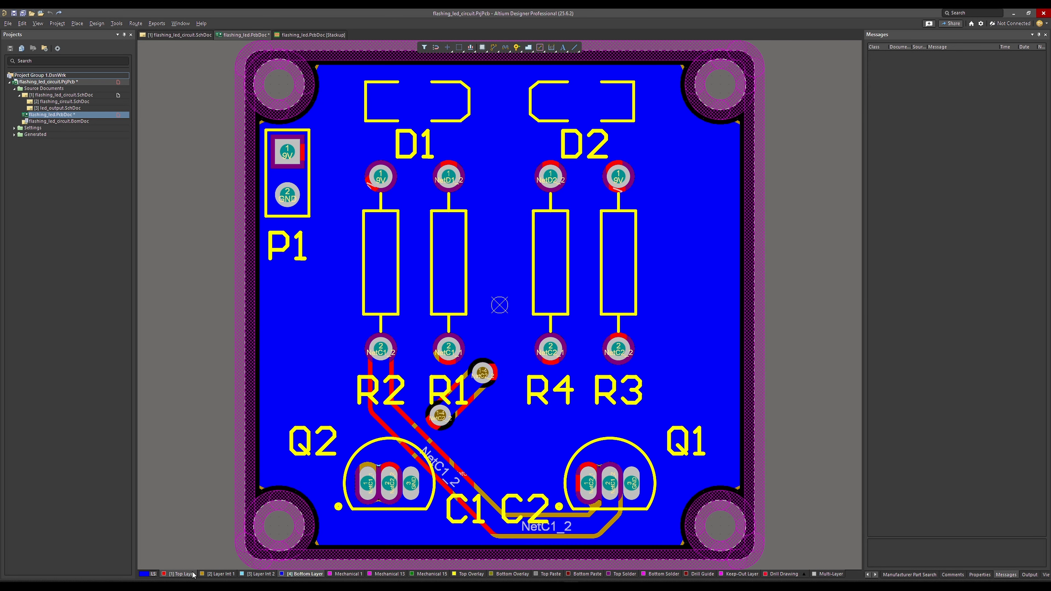
pyautogui.click(182, 574)
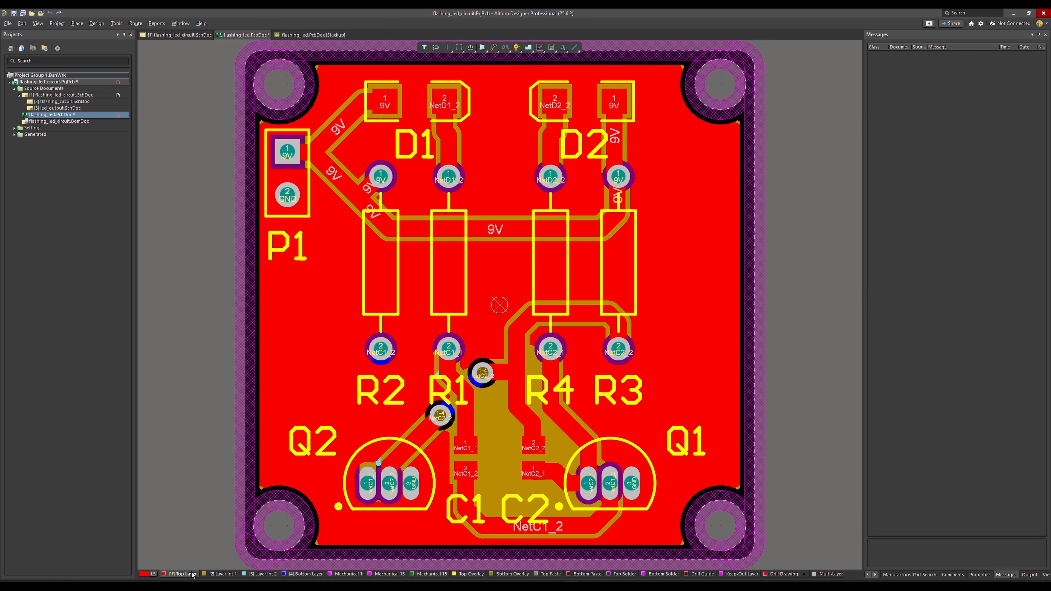
pyautogui.click(875, 576)
pyautogui.click(1005, 575)
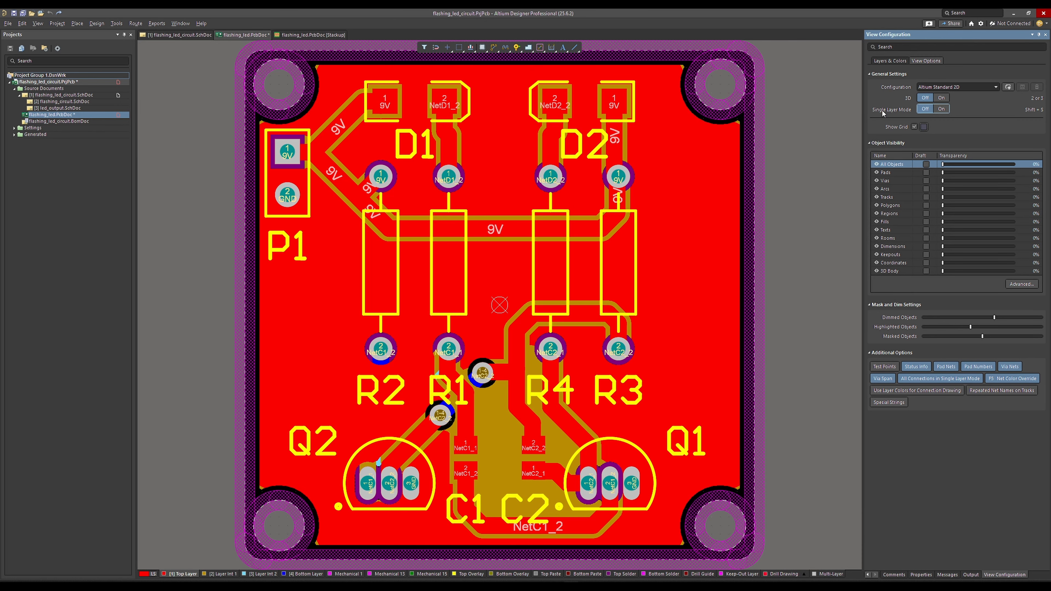
pyautogui.click(943, 109)
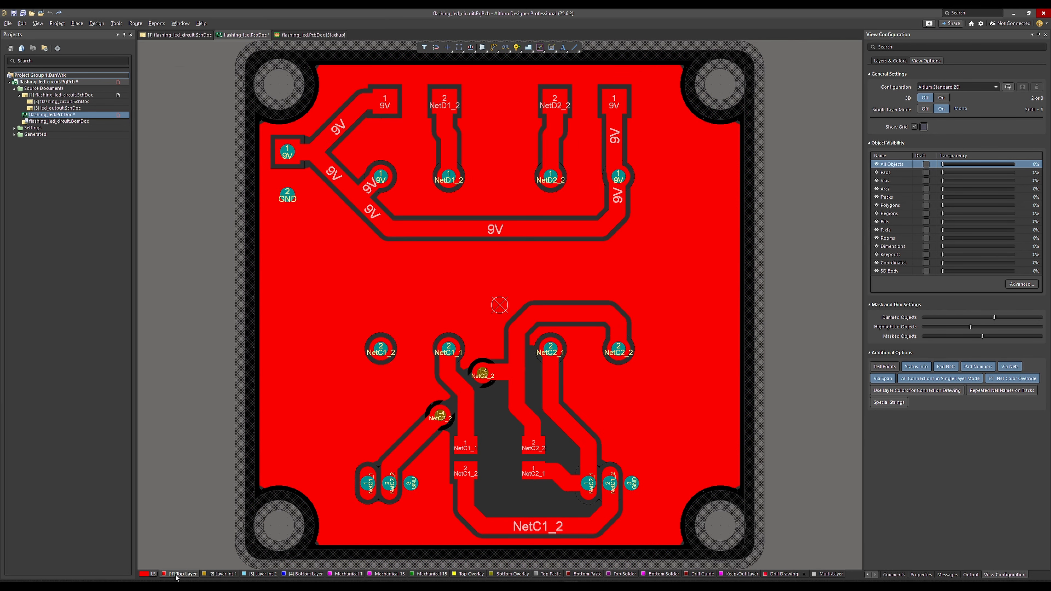
# Examine the copper routing on Layer Int 1, Layer Int 2, the Bottom Layer and the Top Layer one at a time.
pyautogui.click(219, 574)
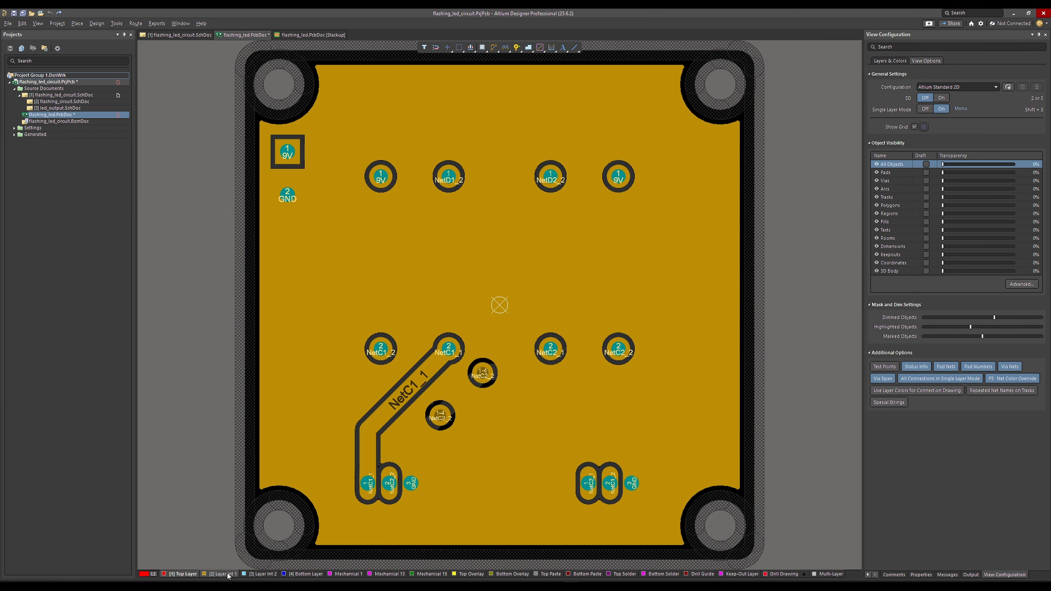
pyautogui.click(260, 573)
pyautogui.click(292, 575)
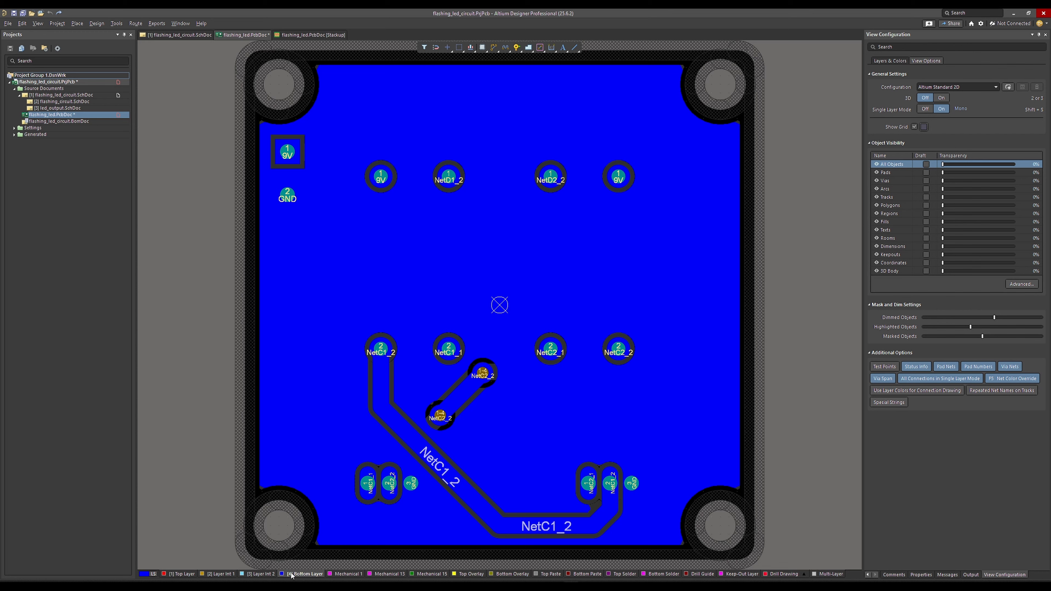
pyautogui.click(193, 574)
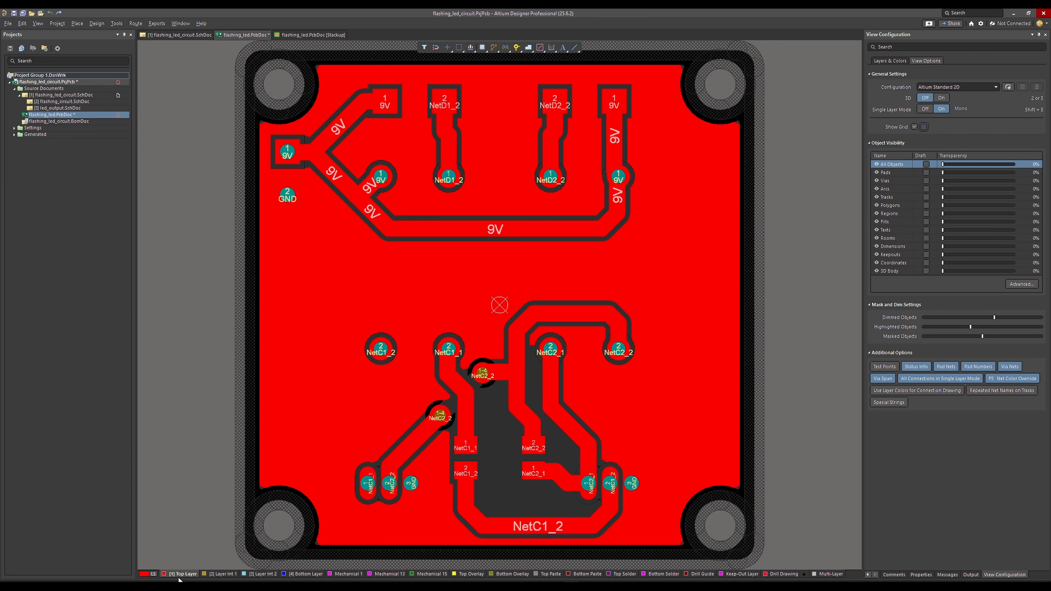
pyautogui.click(221, 576)
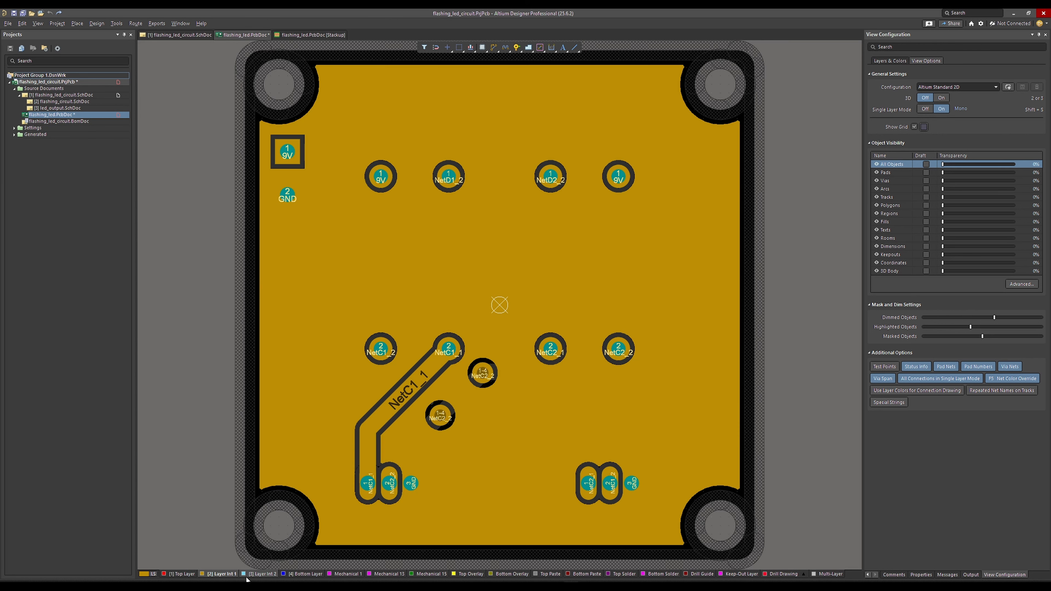
pyautogui.click(250, 576)
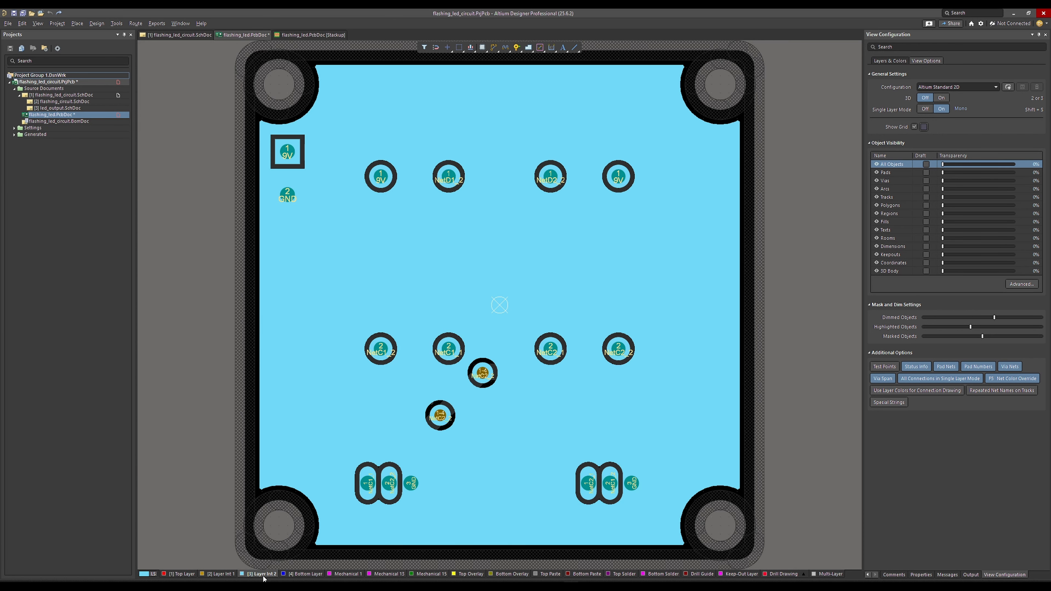
pyautogui.click(308, 577)
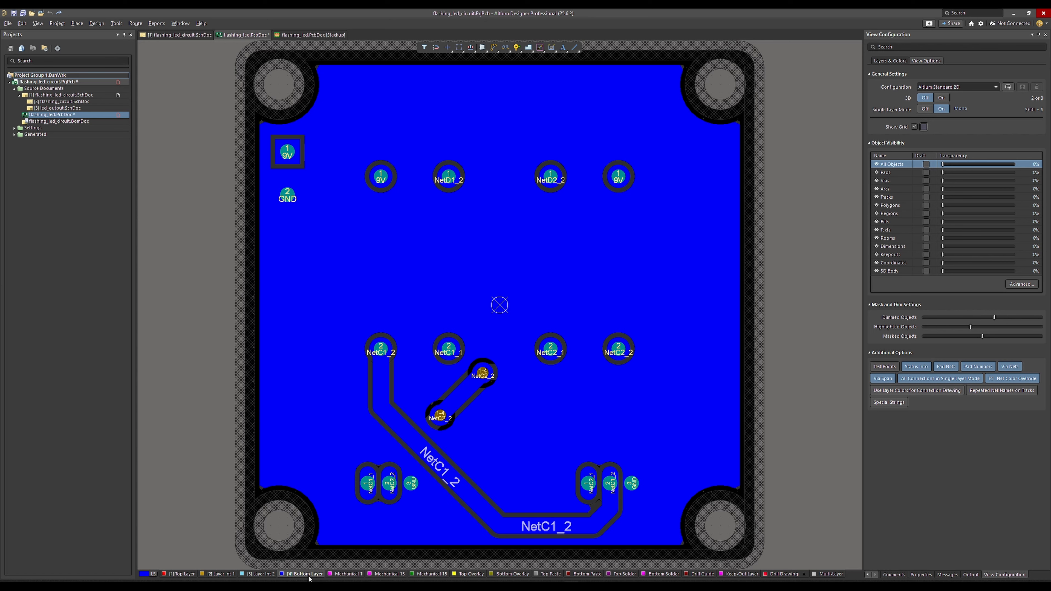
pyautogui.click(171, 576)
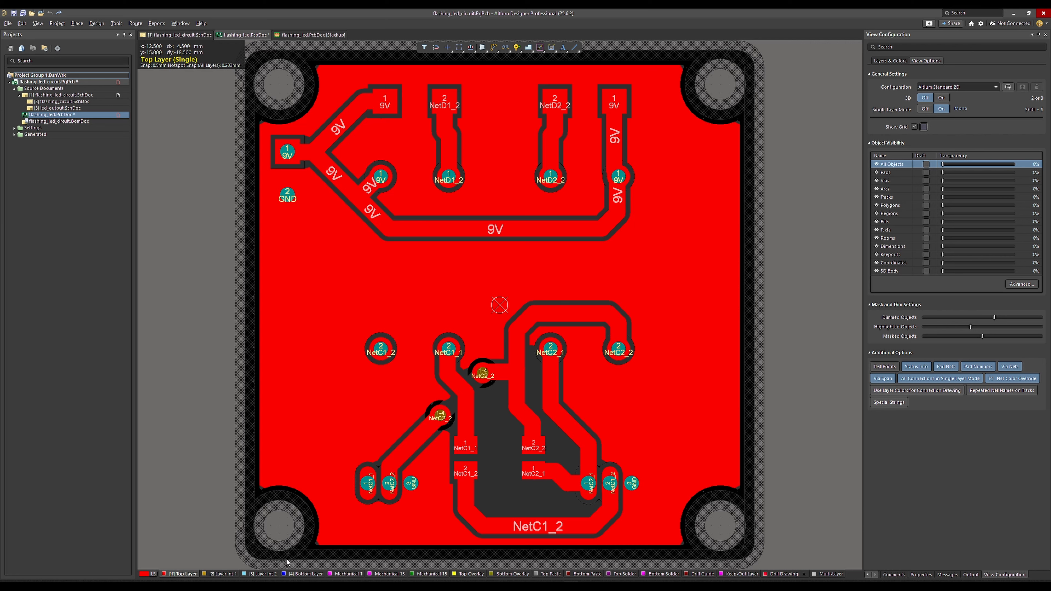
pyautogui.click(154, 575)
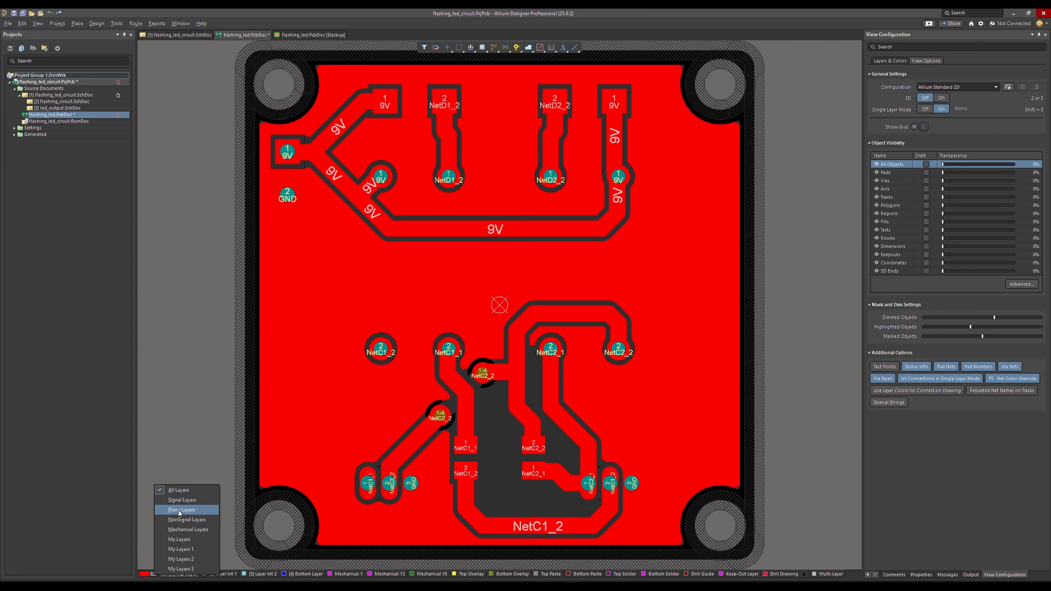
pyautogui.click(198, 441)
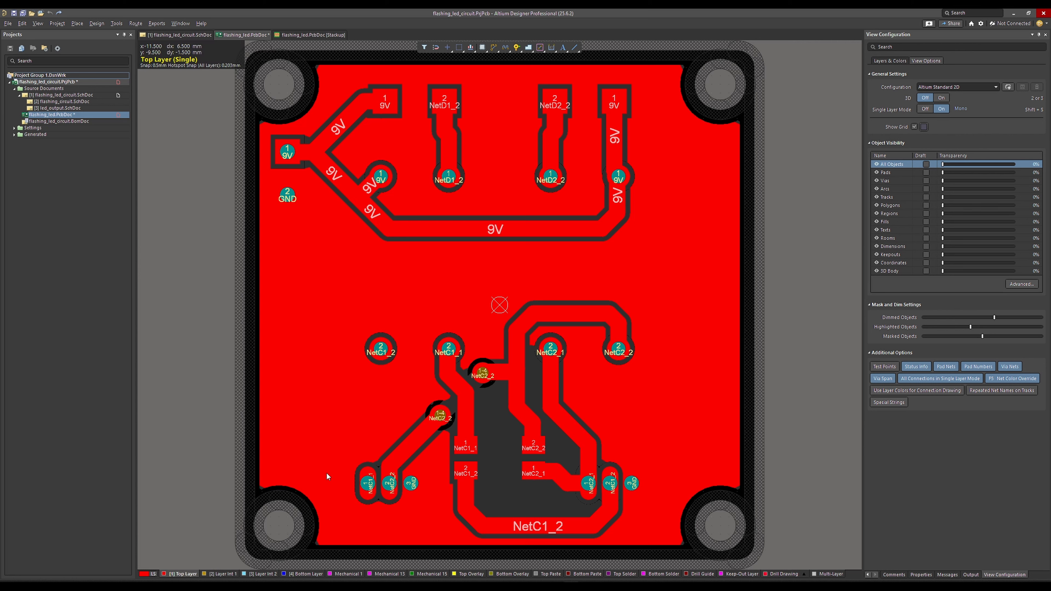
pyautogui.click(152, 574)
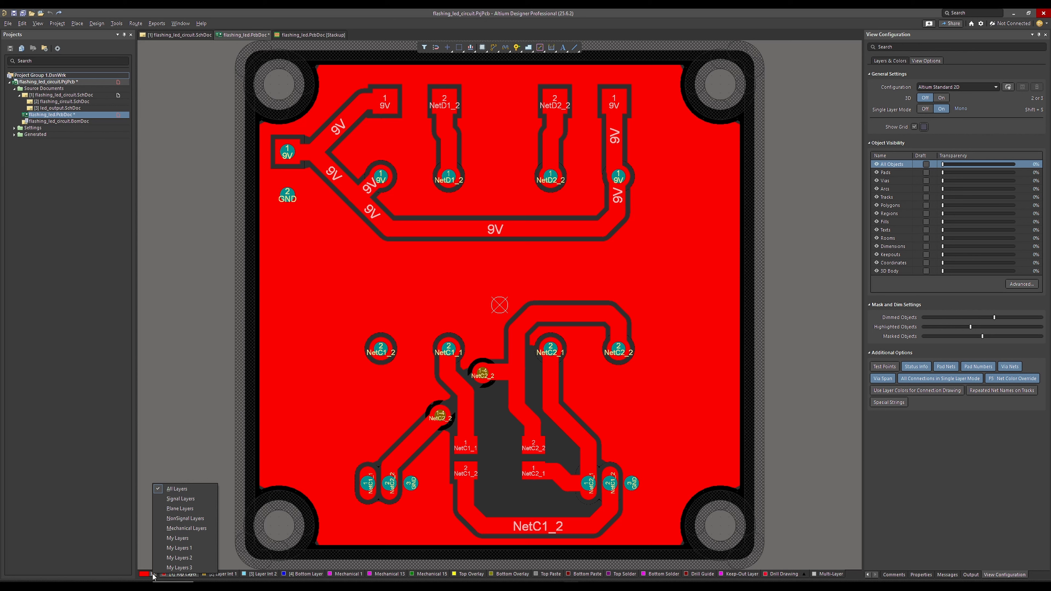
pyautogui.click(153, 576)
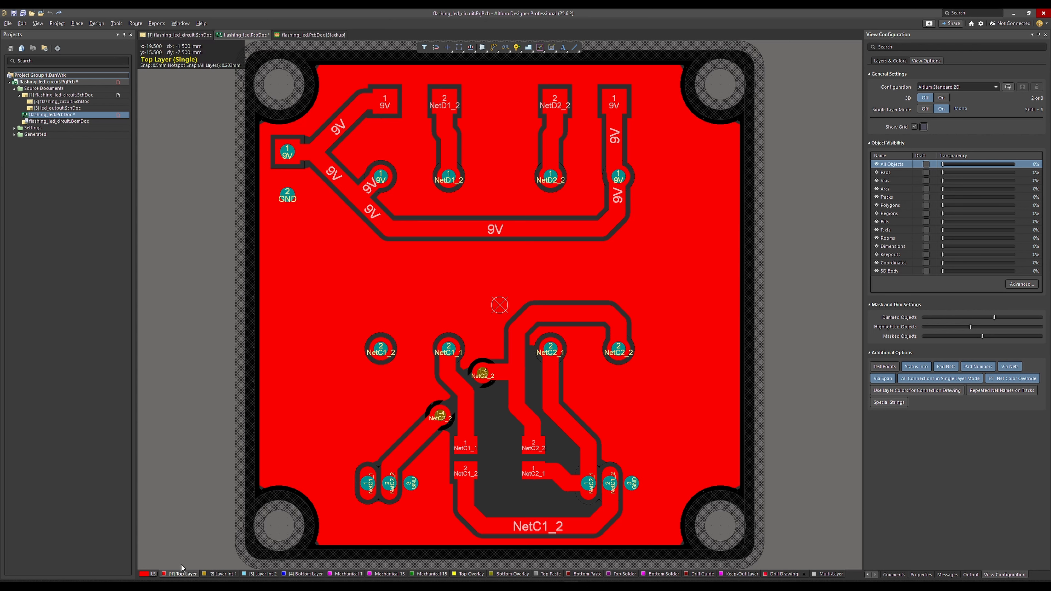
# Toggle the visibility of Layer Int 1 and of the Component Layer Pairs group off and back on.
pyautogui.click(1005, 575)
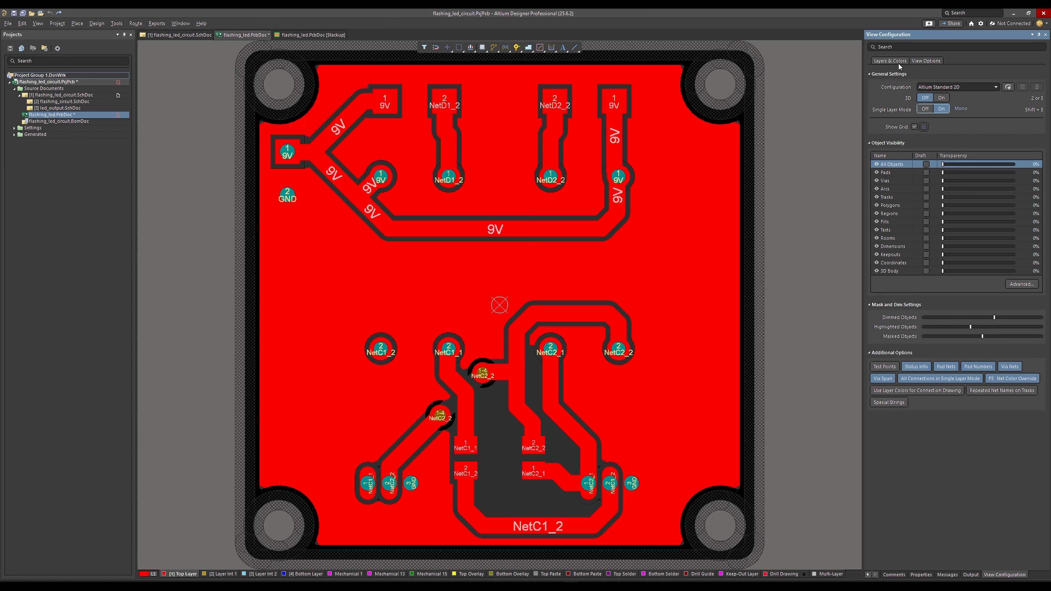
pyautogui.click(889, 60)
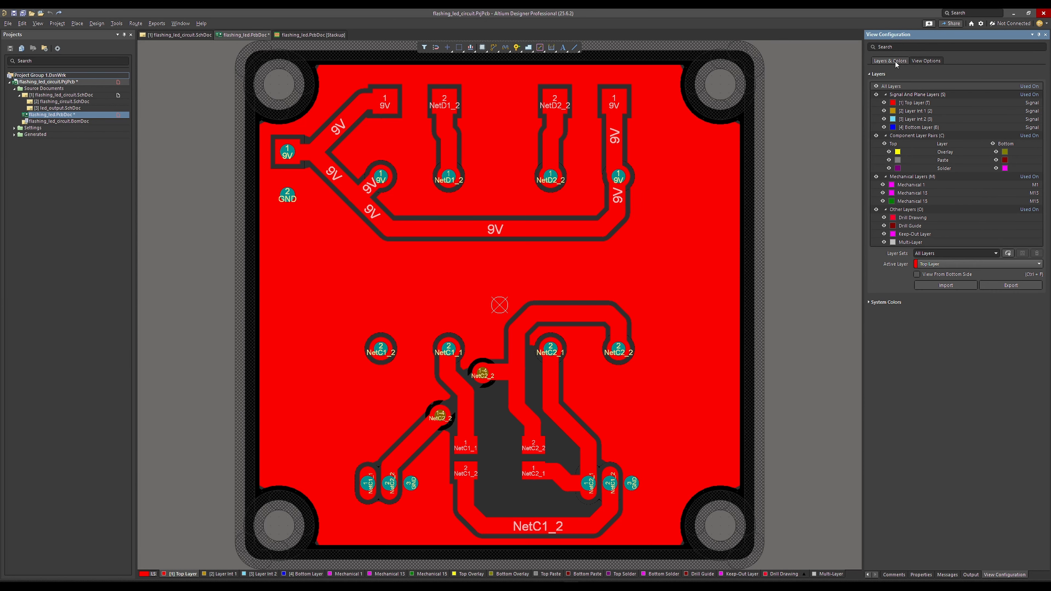
pyautogui.click(884, 111)
pyautogui.click(884, 111)
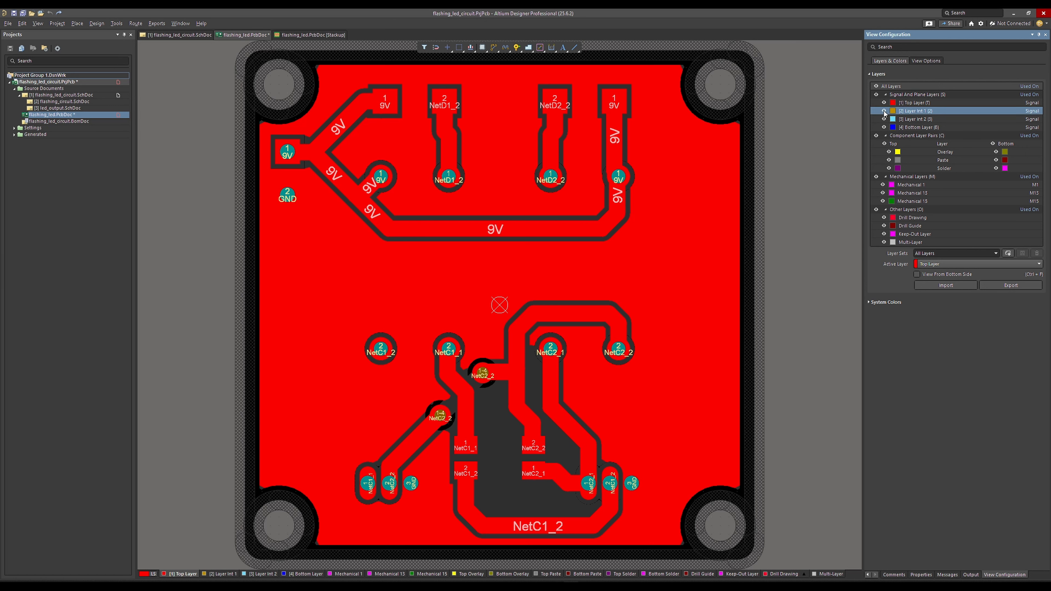
pyautogui.click(877, 136)
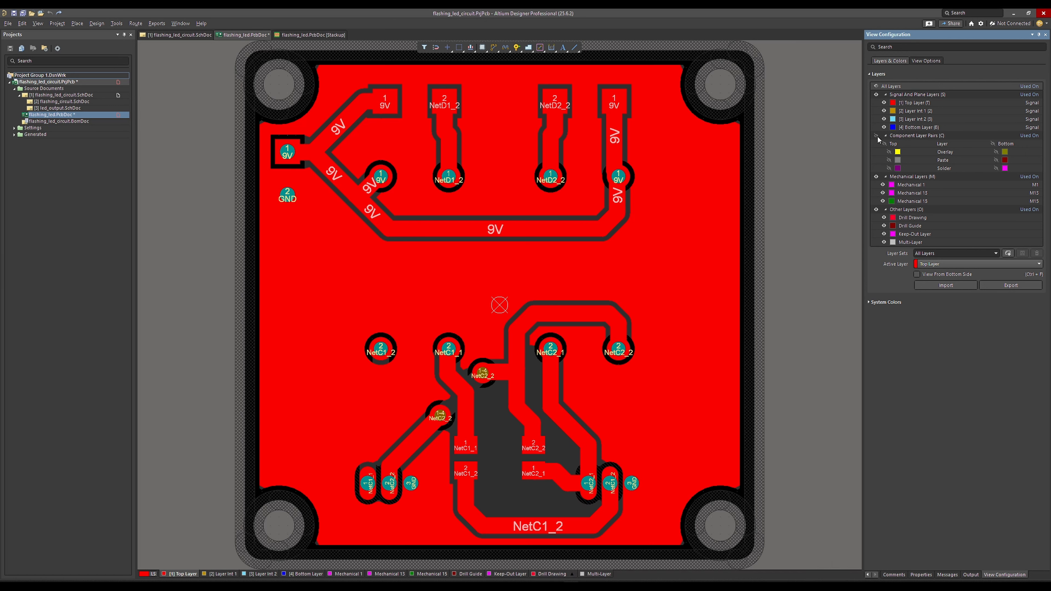
pyautogui.click(876, 135)
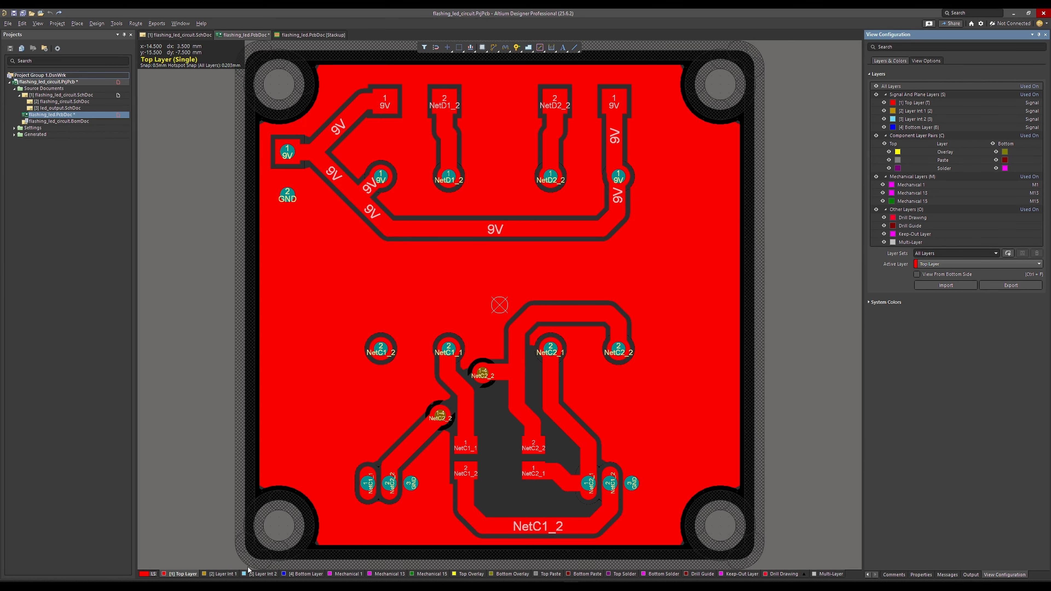
# Compare the NetC1_1 area near Q2 on Layer Int 1, Layer Int 2 and the Bottom Layer with the Top Layer.
pyautogui.click(223, 573)
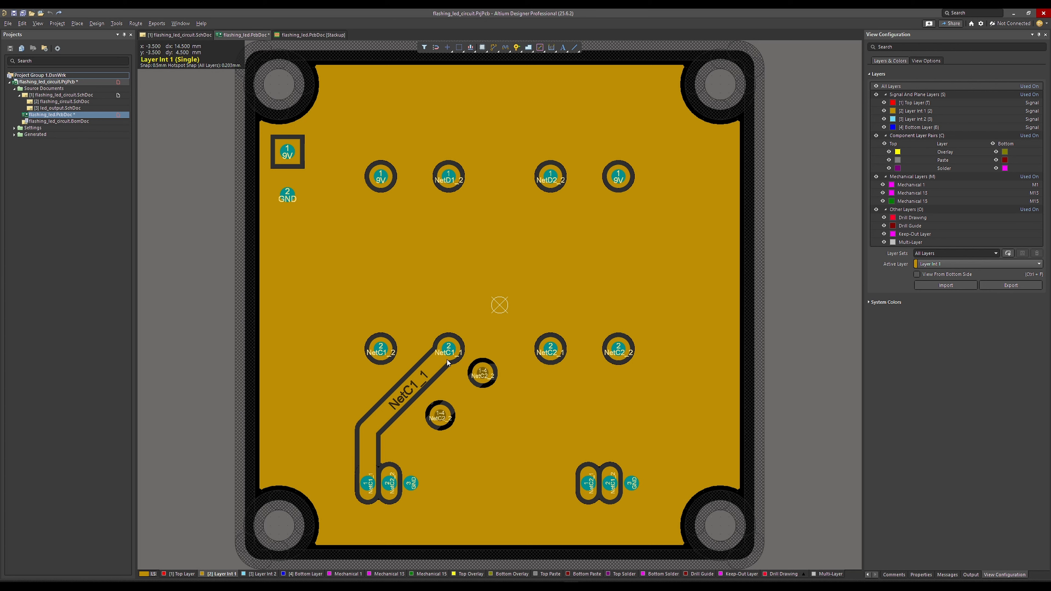
pyautogui.click(181, 574)
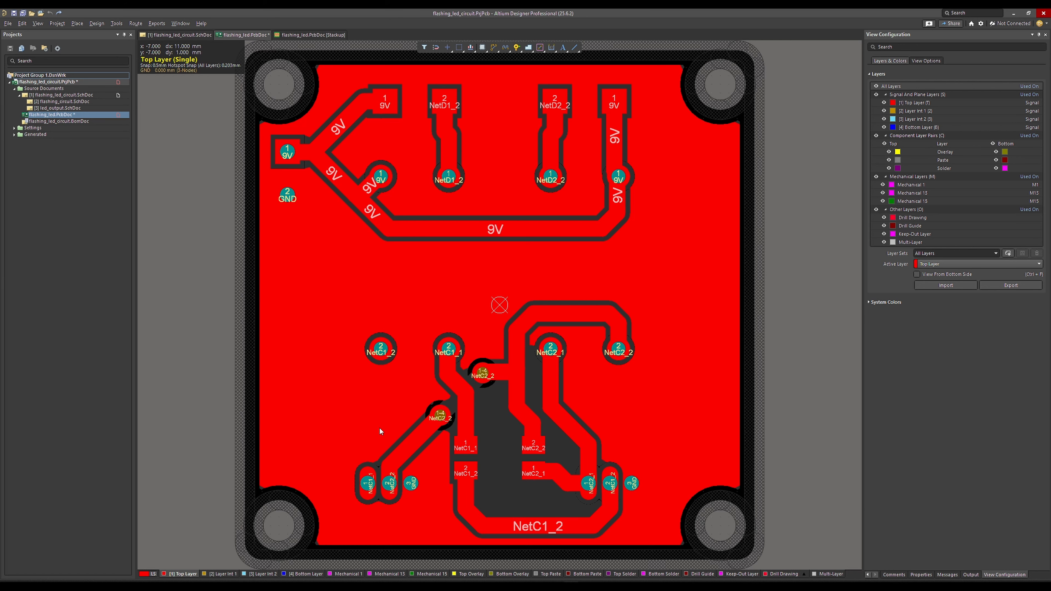
pyautogui.click(219, 574)
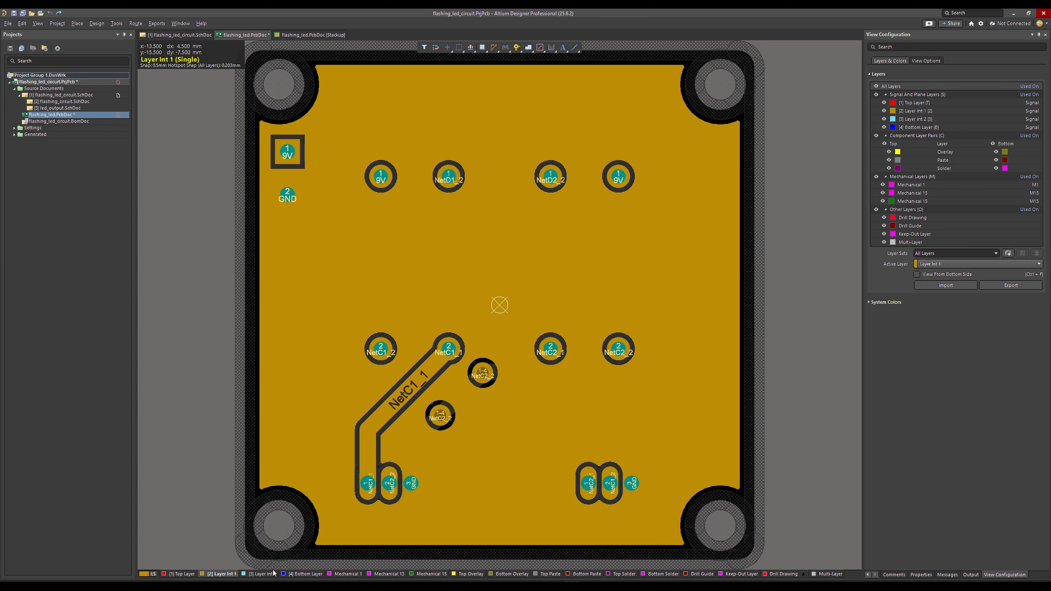
pyautogui.click(266, 578)
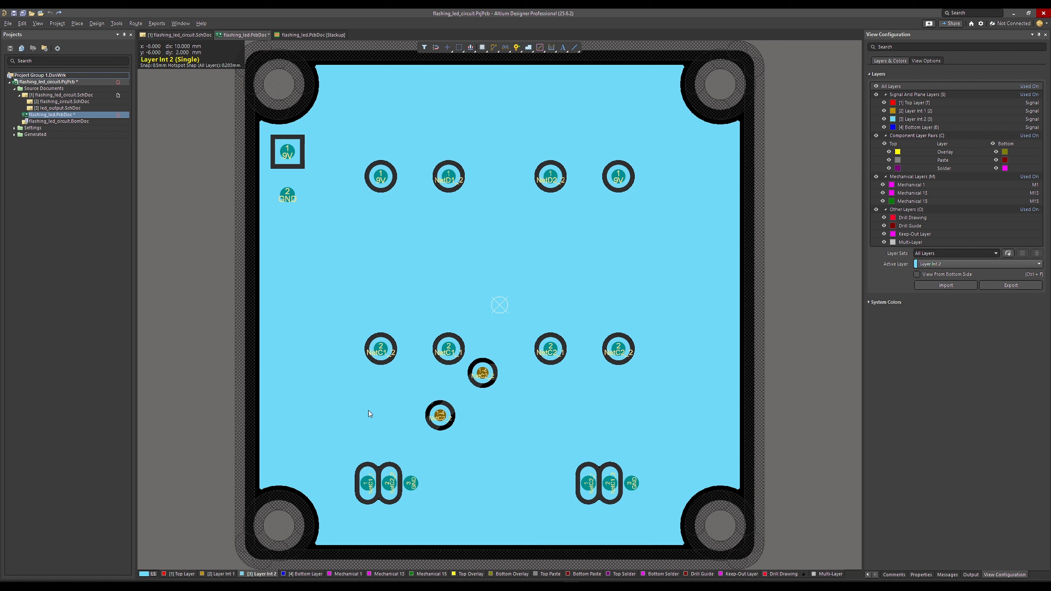
pyautogui.click(306, 575)
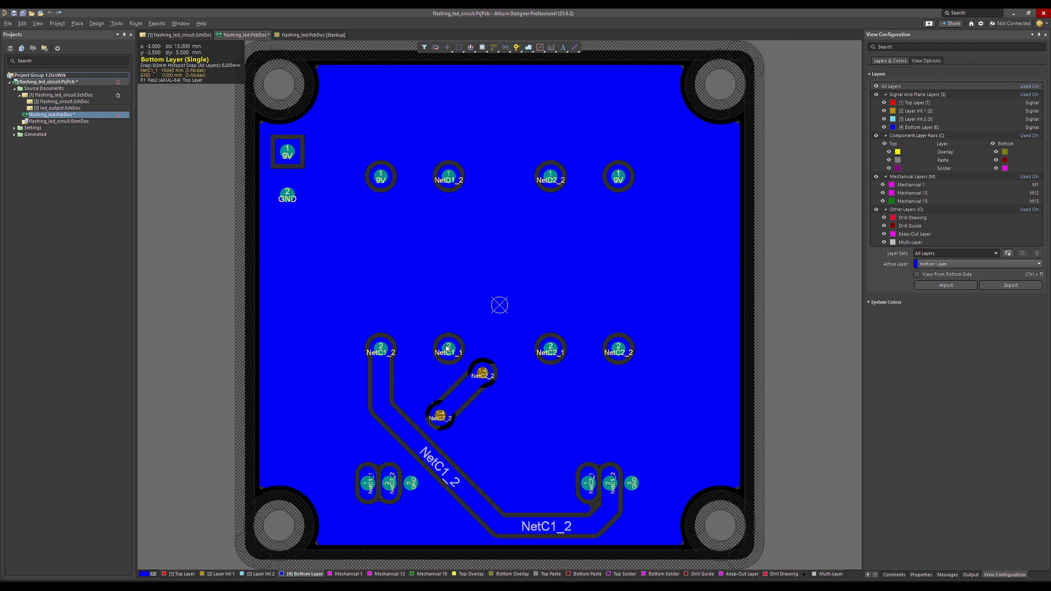
pyautogui.click(182, 575)
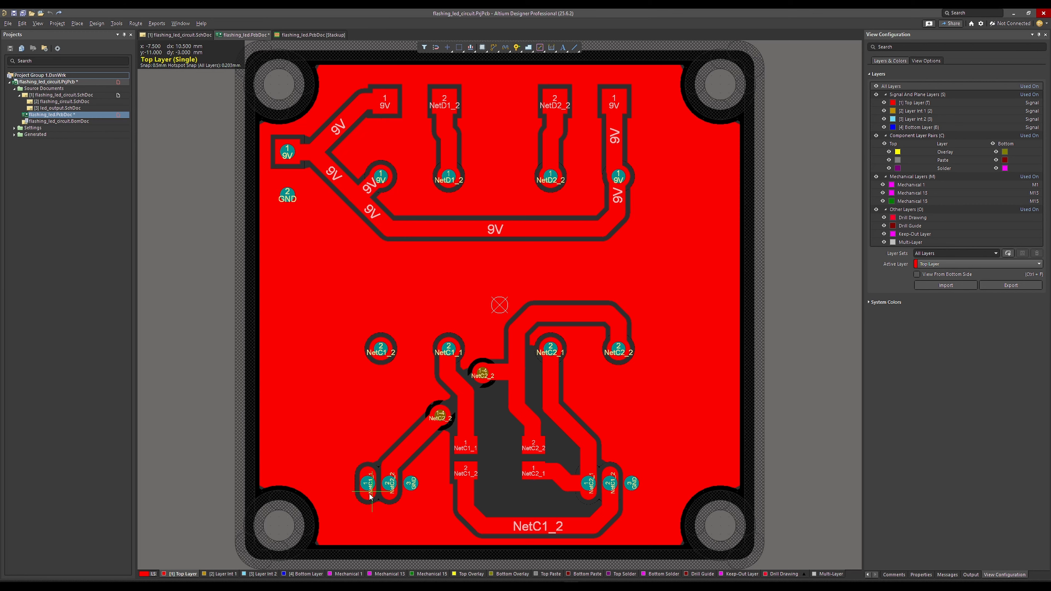
# Try to route NetC1_1 upward from Q2's pad 1 on the Top Layer and drop a Blind 1:2 via to Layer Int 1.
pyautogui.click(367, 485)
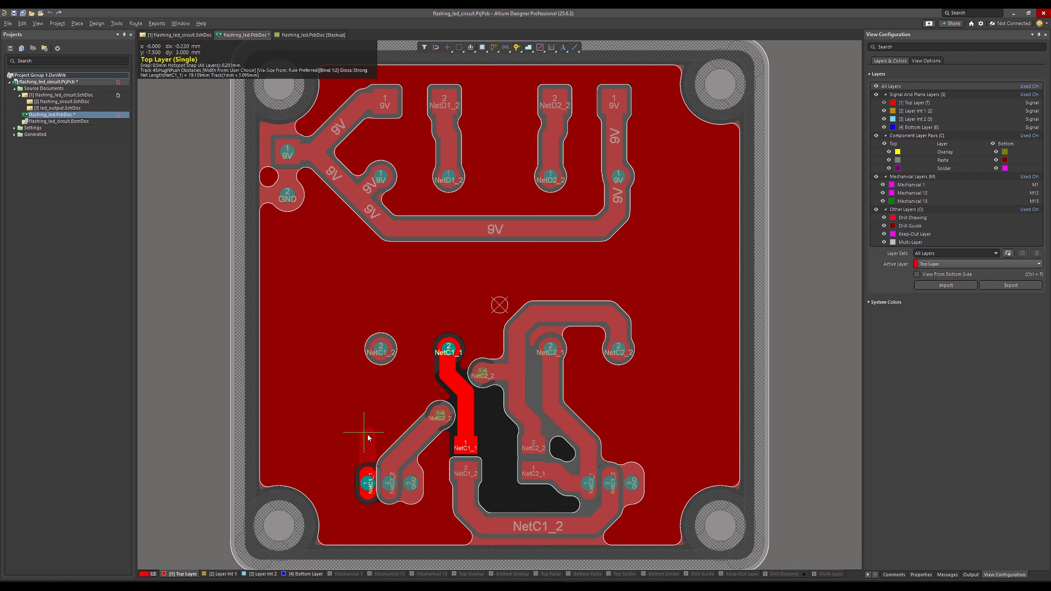
pyautogui.click(369, 437)
pyautogui.press('KP_Multiply')
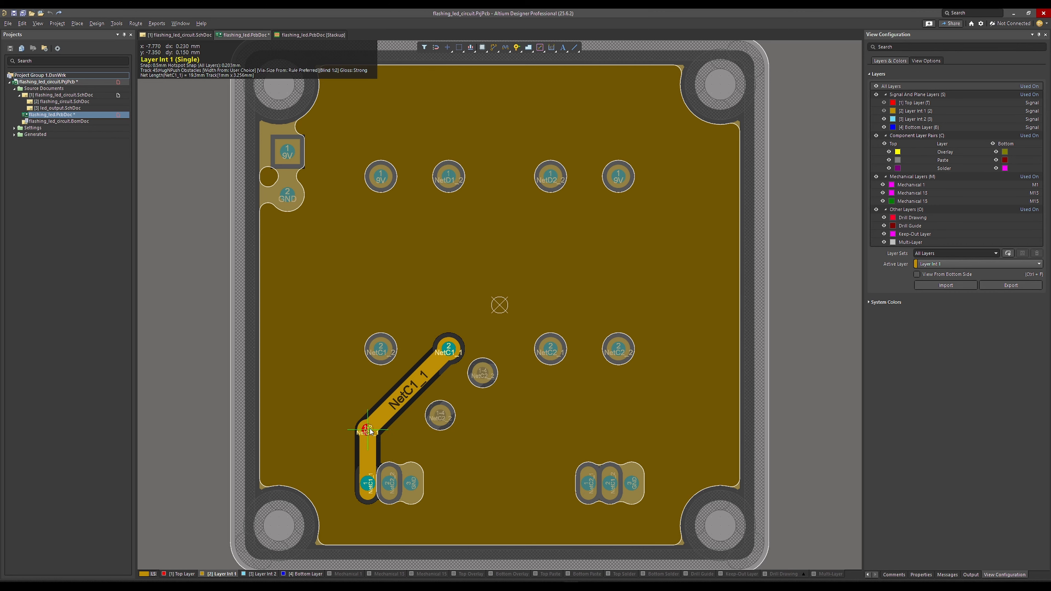
pyautogui.click(370, 429)
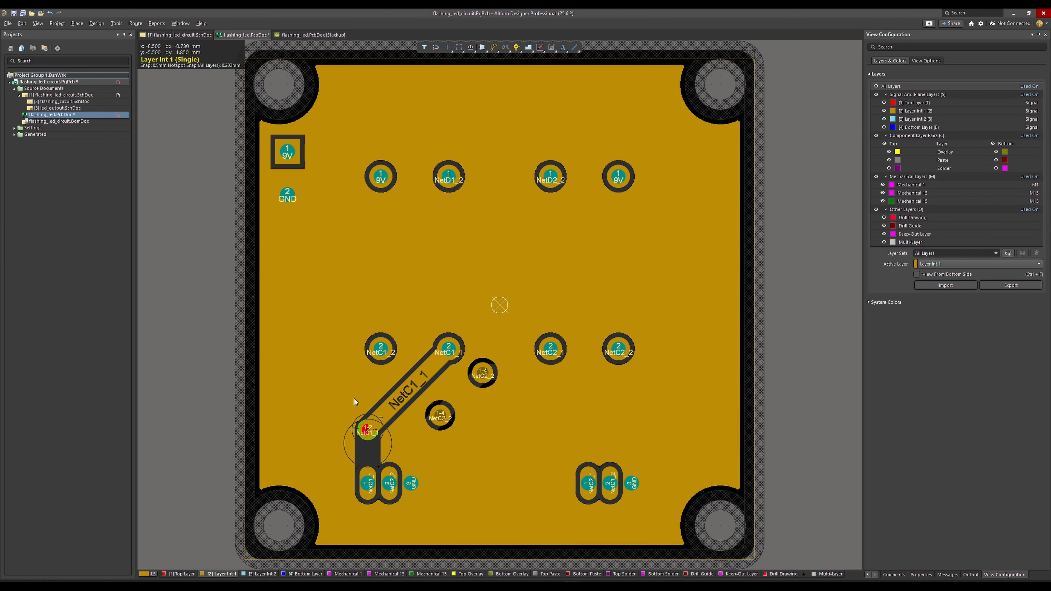
pyautogui.press('Escape')
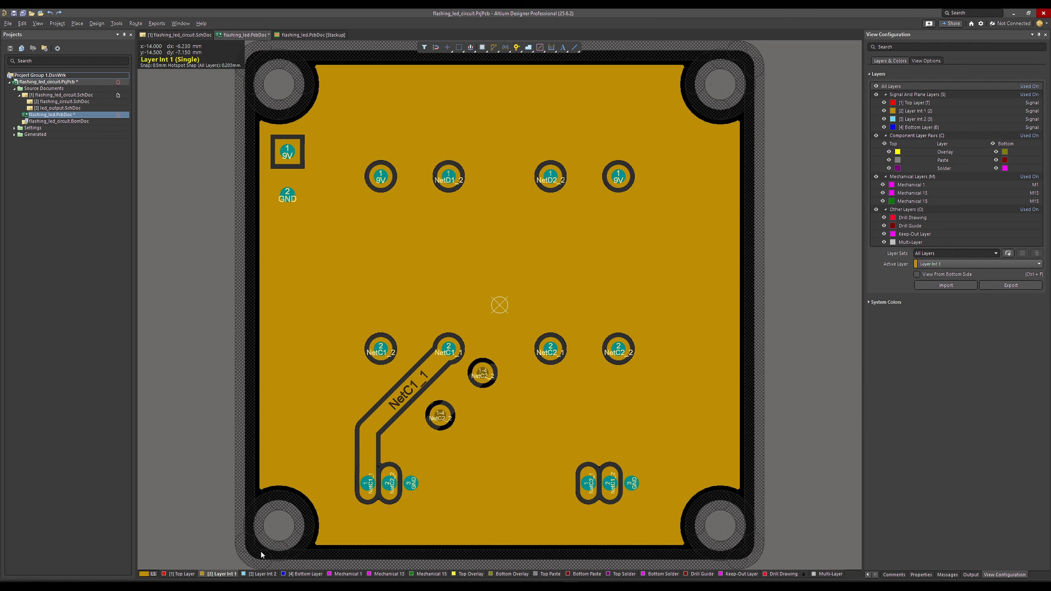
# Delete the NetC1_1 track on Layer Int 1 between Q2's pad 1 and R1's pad 2.
pyautogui.click(182, 575)
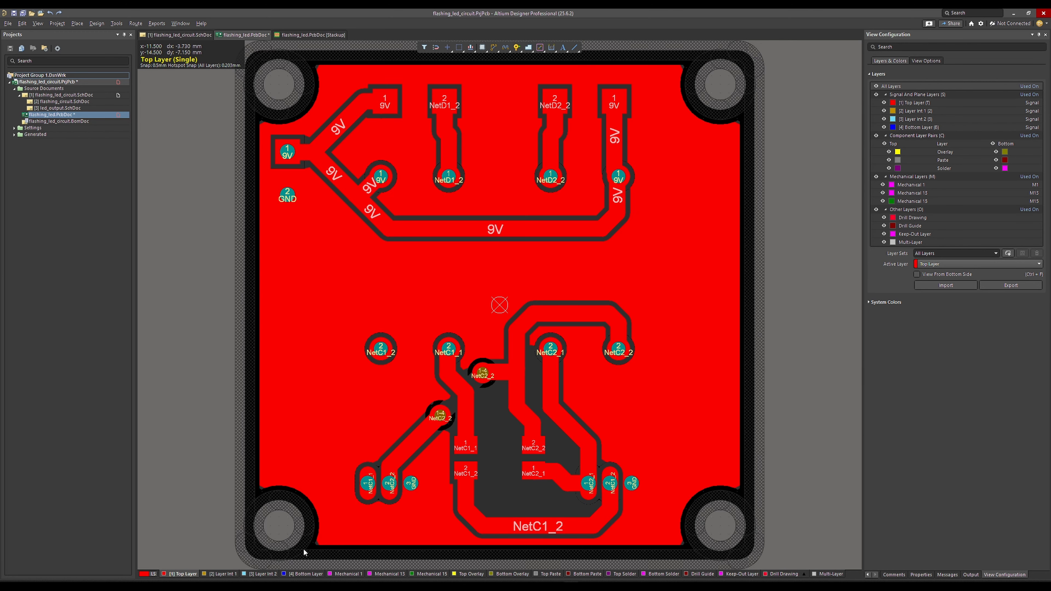
pyautogui.click(225, 574)
pyautogui.click(369, 463)
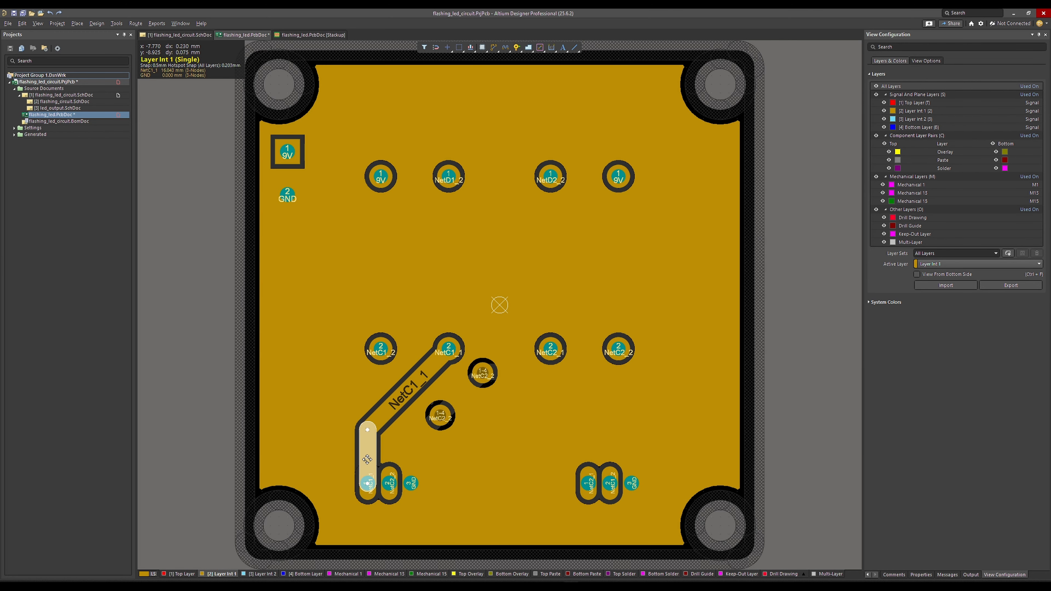
pyautogui.press('Delete')
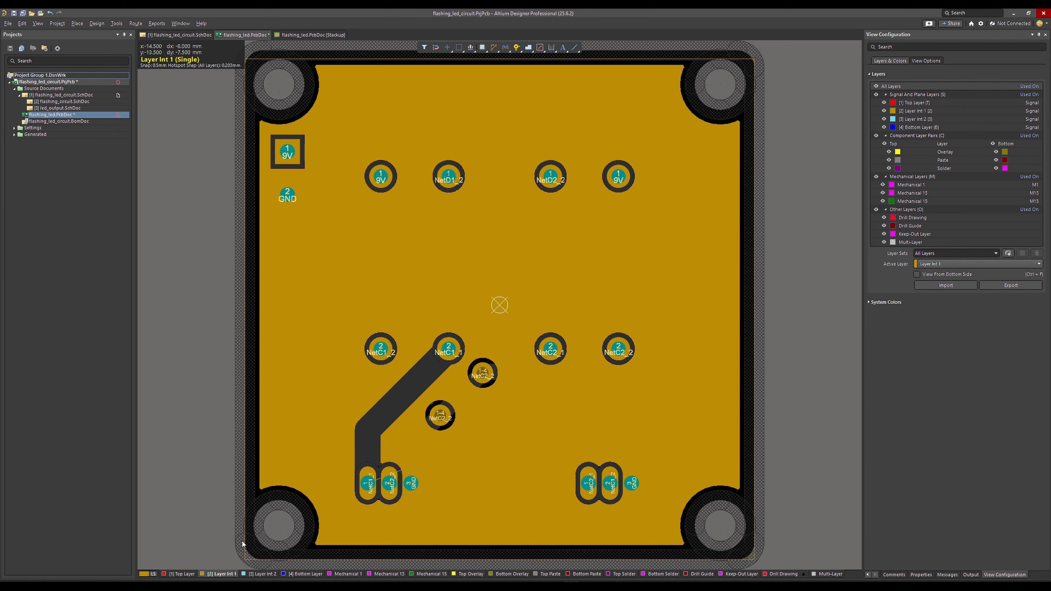
# Route NetC1_1 straight up from Q2's pad 1 on the Top Layer and place a Blind 1:2 via to Layer Int 1.
pyautogui.click(182, 574)
pyautogui.hotkey('ctrl', 'w')
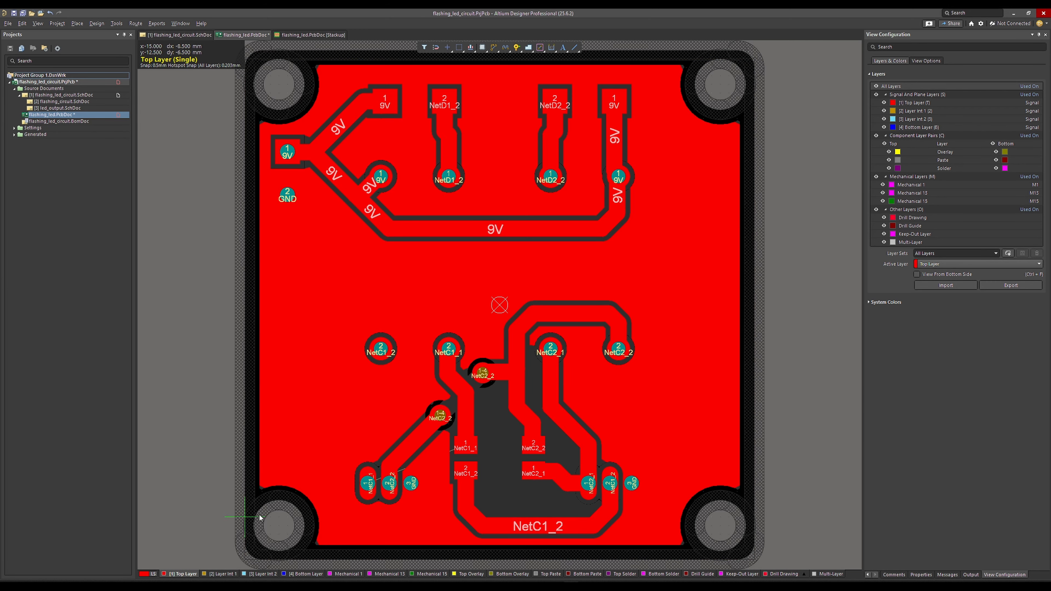
pyautogui.click(367, 483)
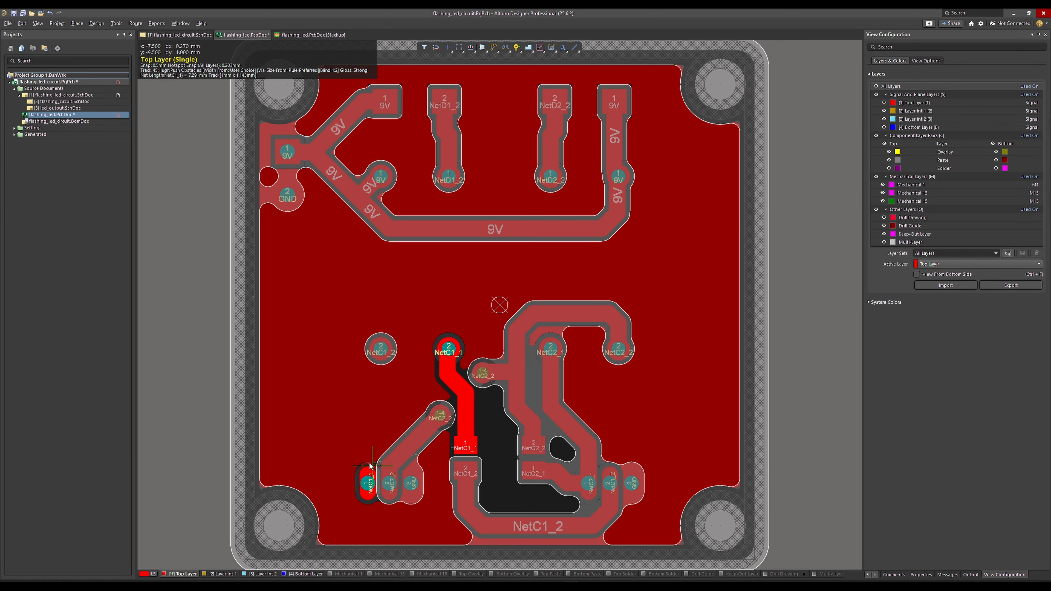
pyautogui.click(369, 438)
pyautogui.press('KP_Multiply')
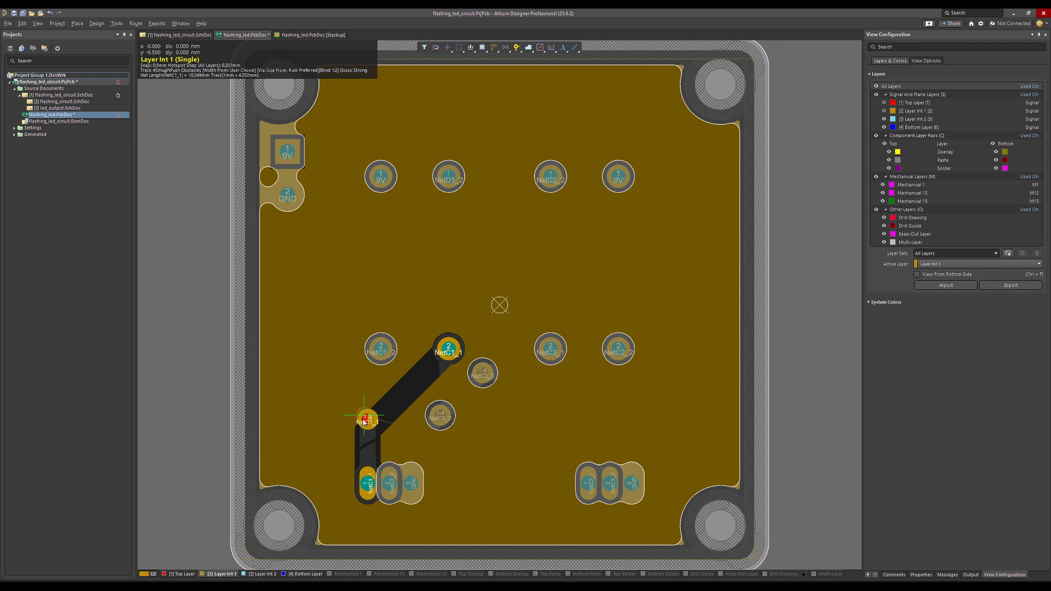
# Continue NetC1_1 diagonally through a Buried 2:3 via to Layer Int 2 and a Blind 3:4 via to the Bottom Layer, ending at R1's pad 2.
pyautogui.click(398, 392)
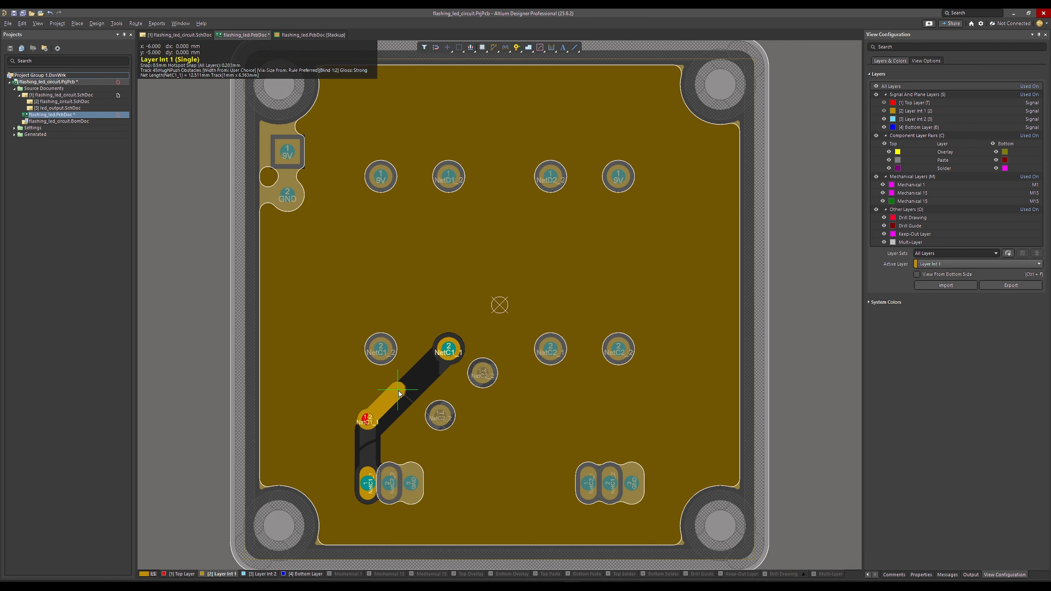
pyautogui.press('KP_Multiply')
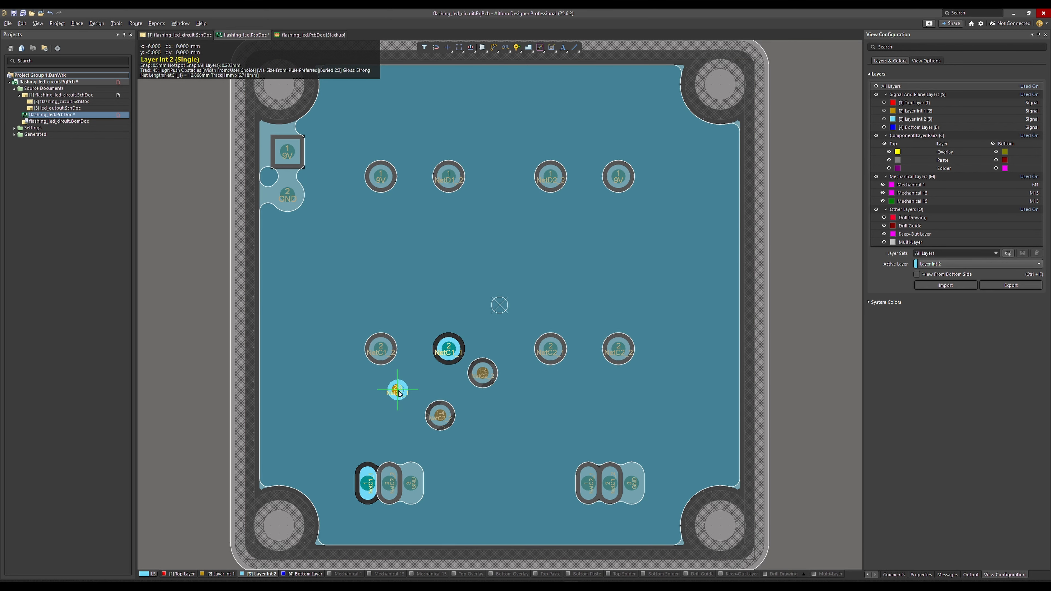
pyautogui.click(428, 374)
pyautogui.press('KP_Multiply')
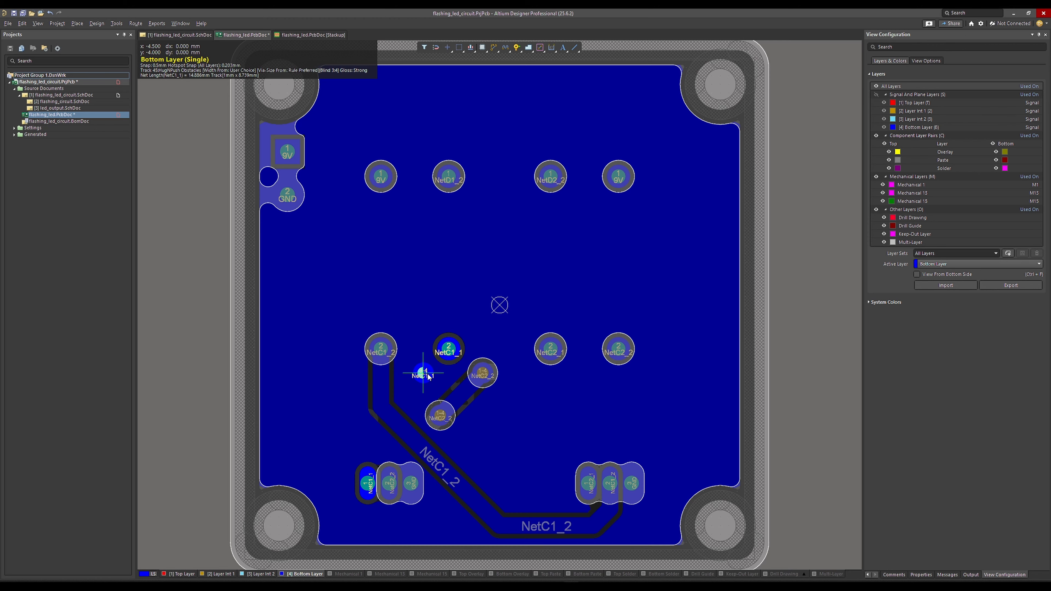
pyautogui.click(452, 351)
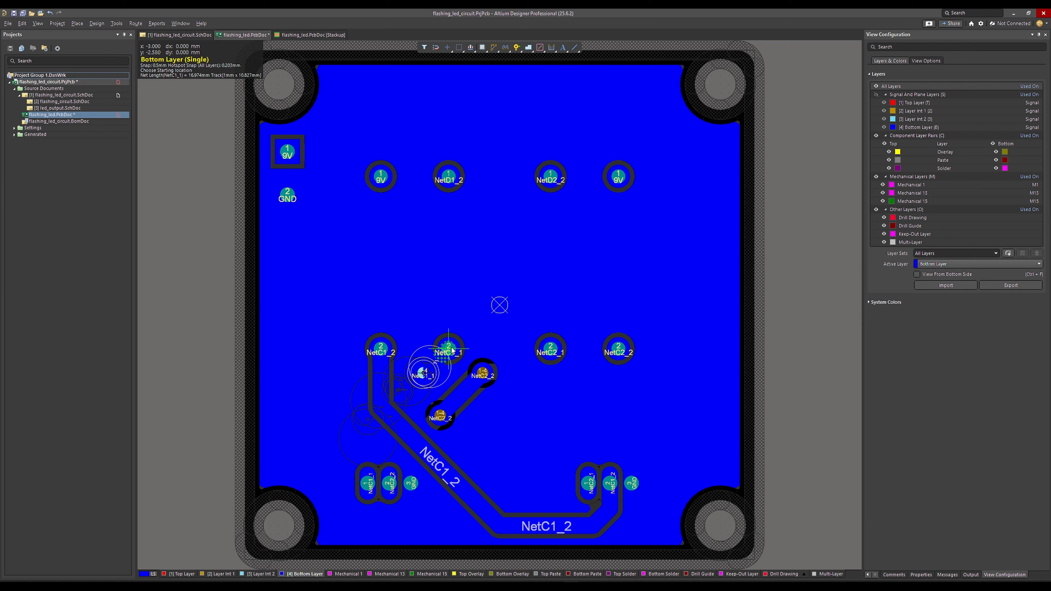
pyautogui.press('Escape')
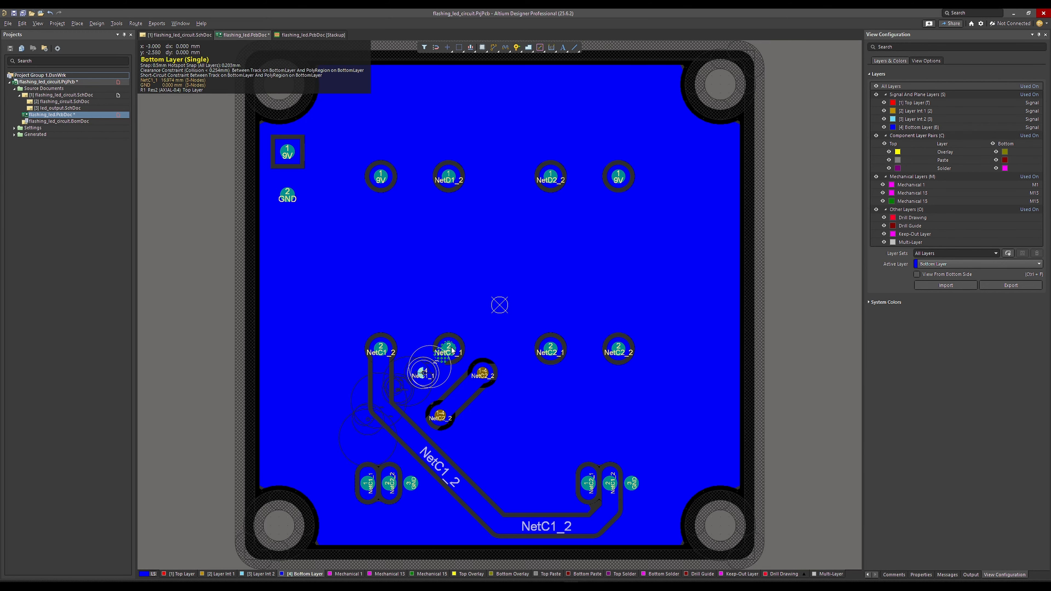
# Repour all polygons so the copper clears the new NetC1_1 tracks and vias.
pyautogui.keyDown('ctrl'); pyautogui.scroll(4, 452, 349); pyautogui.keyUp('ctrl')
pyautogui.keyDown('ctrl'); pyautogui.scroll(-2, 407, 440); pyautogui.keyUp('ctrl')
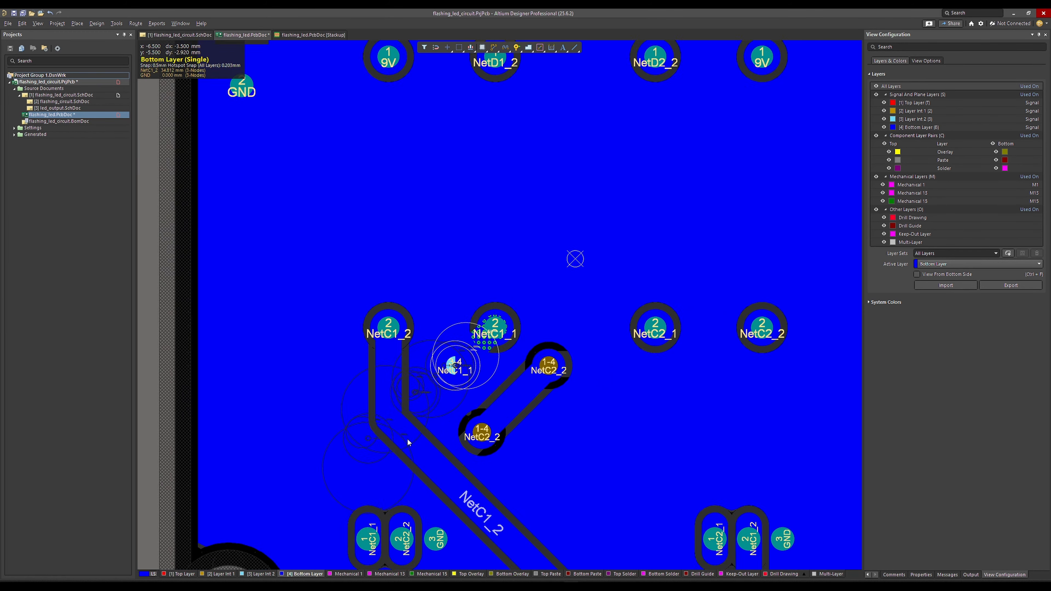
pyautogui.keyDown('ctrl'); pyautogui.scroll(-4, 408, 439); pyautogui.keyUp('ctrl')
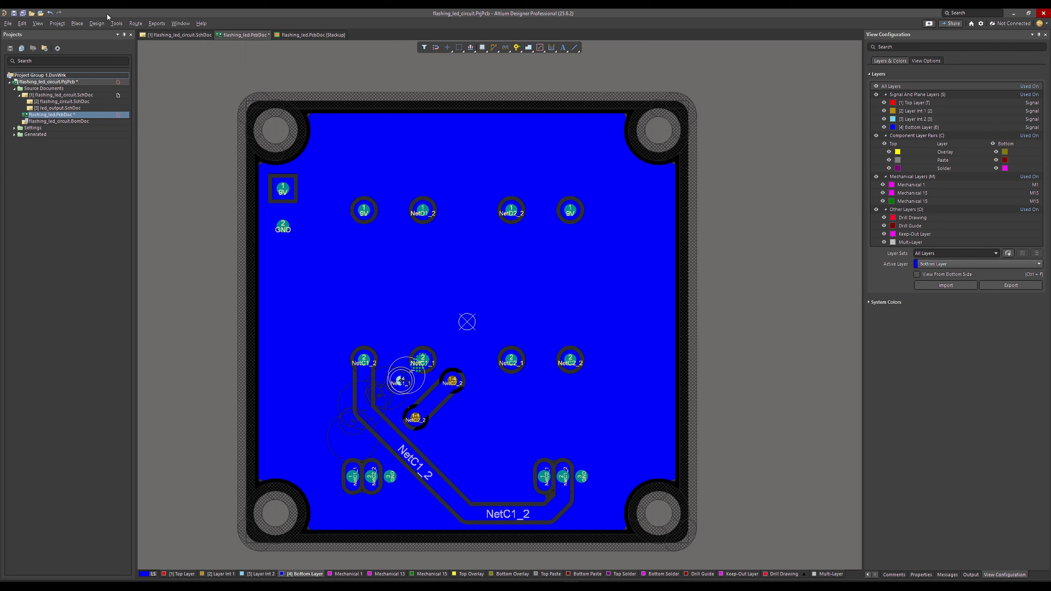
pyautogui.click(116, 23)
pyautogui.moveTo(157, 89)
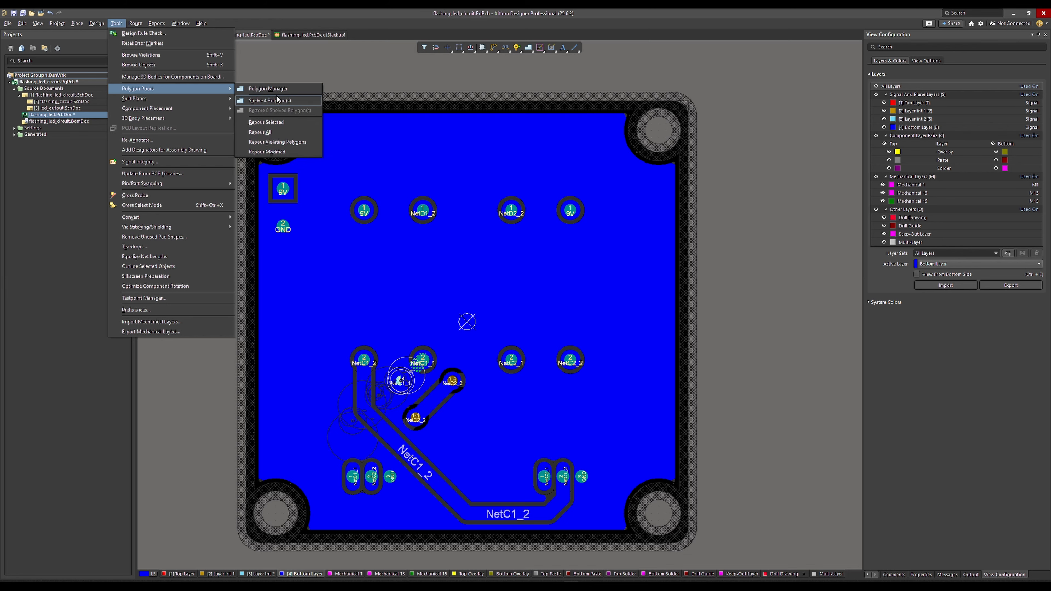
pyautogui.click(260, 132)
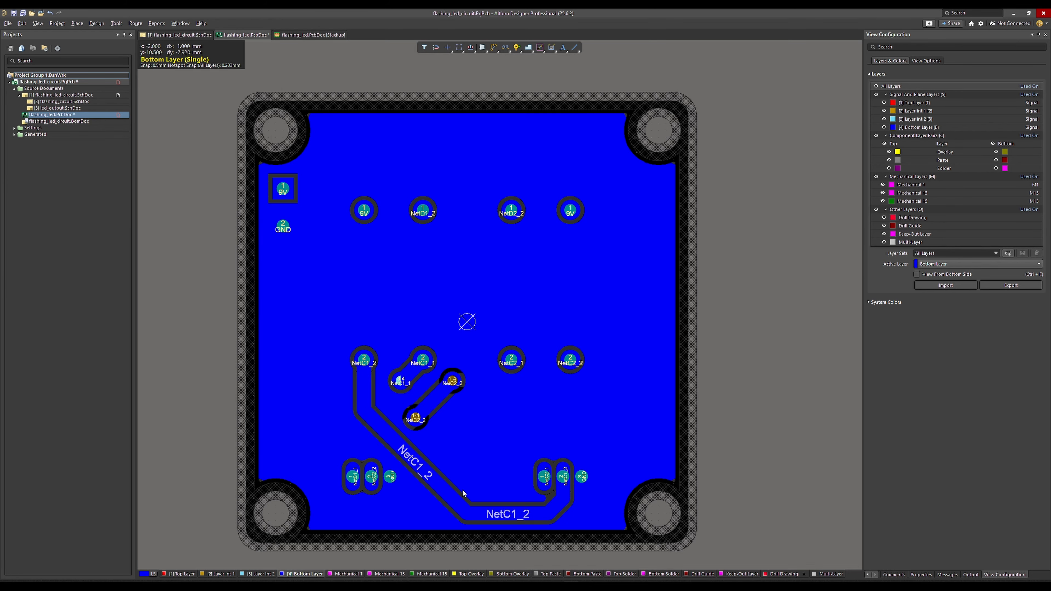
pyautogui.moveTo(398, 415); pyautogui.dragTo(415, 415, button='right')
pyautogui.keyDown('ctrl'); pyautogui.scroll(1, 415, 397); pyautogui.keyUp('ctrl')
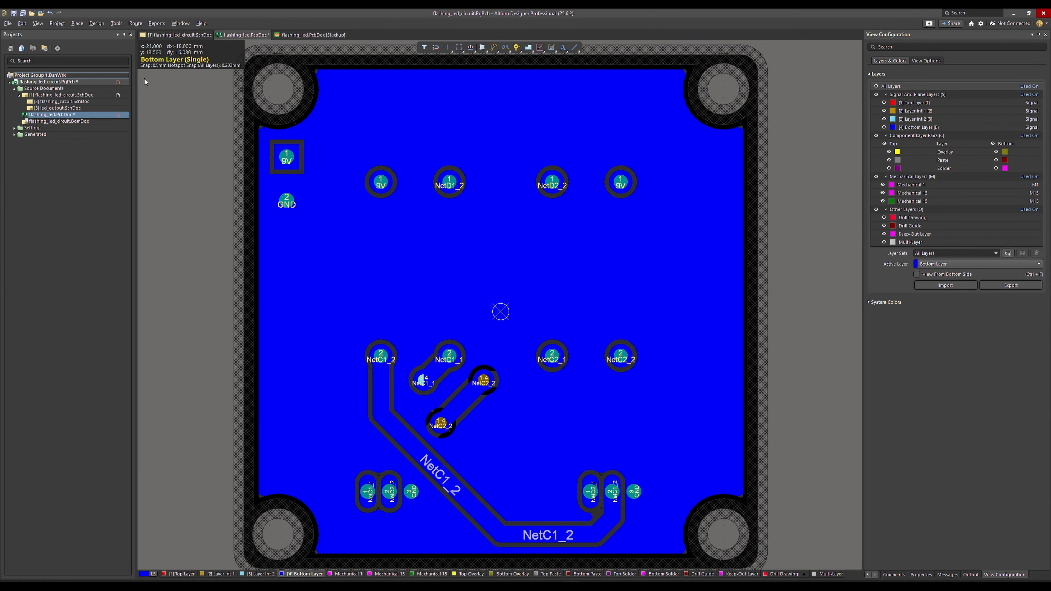
# Run the Design Rule Check on the board, review its verification report and close the report.
pyautogui.click(117, 23)
pyautogui.click(132, 32)
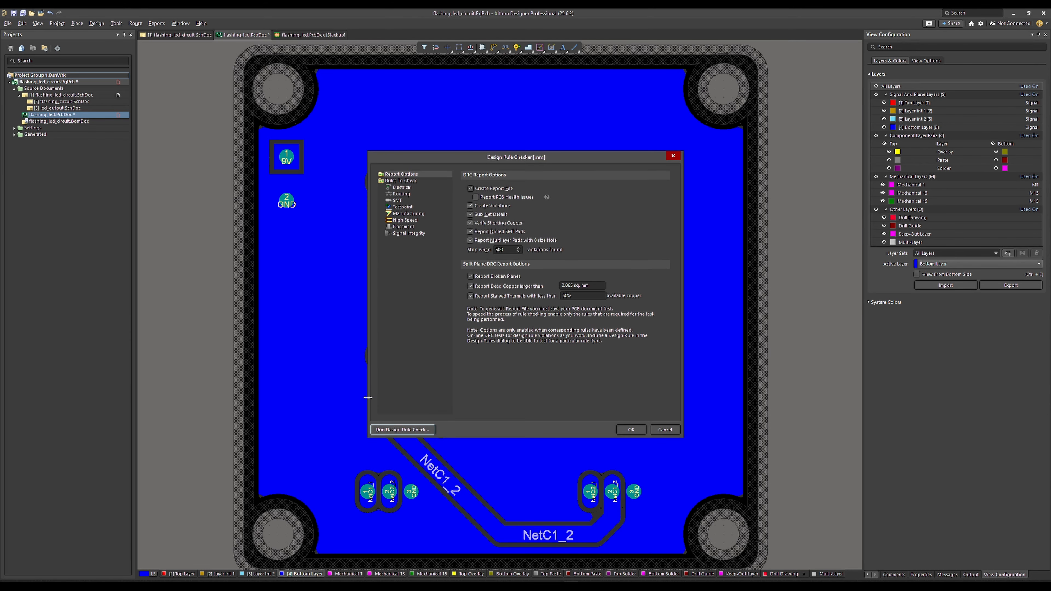
pyautogui.click(404, 430)
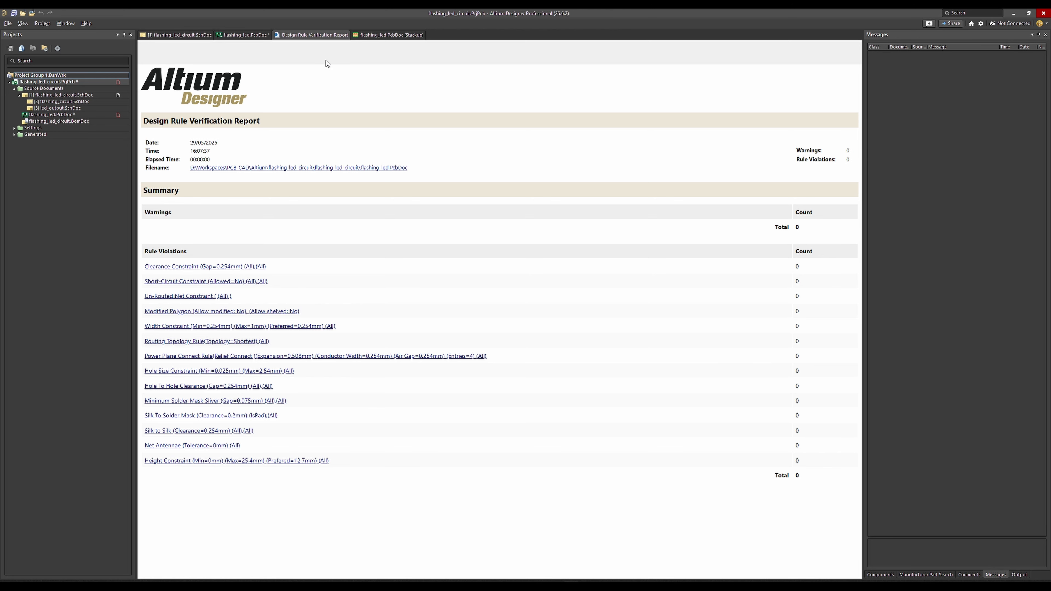
pyautogui.rightClick(307, 32)
pyautogui.click(315, 38)
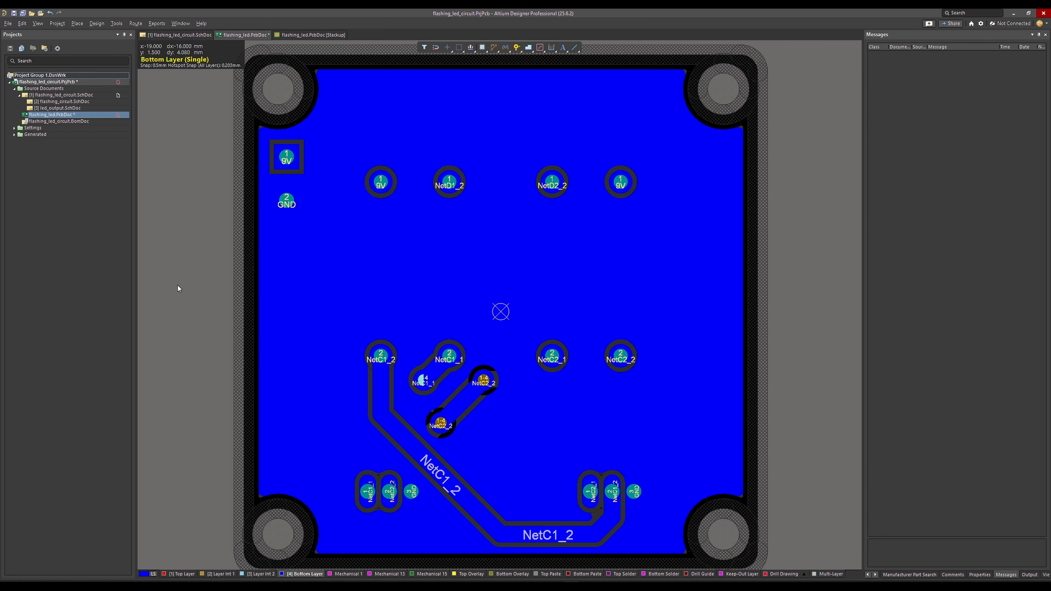
# Examine the 1-2 blind via above Q2's pad 1 and its NetC1_1 track on the Top Layer.
pyautogui.click(179, 574)
pyautogui.keyDown('ctrl'); pyautogui.scroll(1, 390, 517); pyautogui.keyUp('ctrl')
pyautogui.keyDown('ctrl'); pyautogui.scroll(1, 392, 518); pyautogui.keyUp('ctrl')
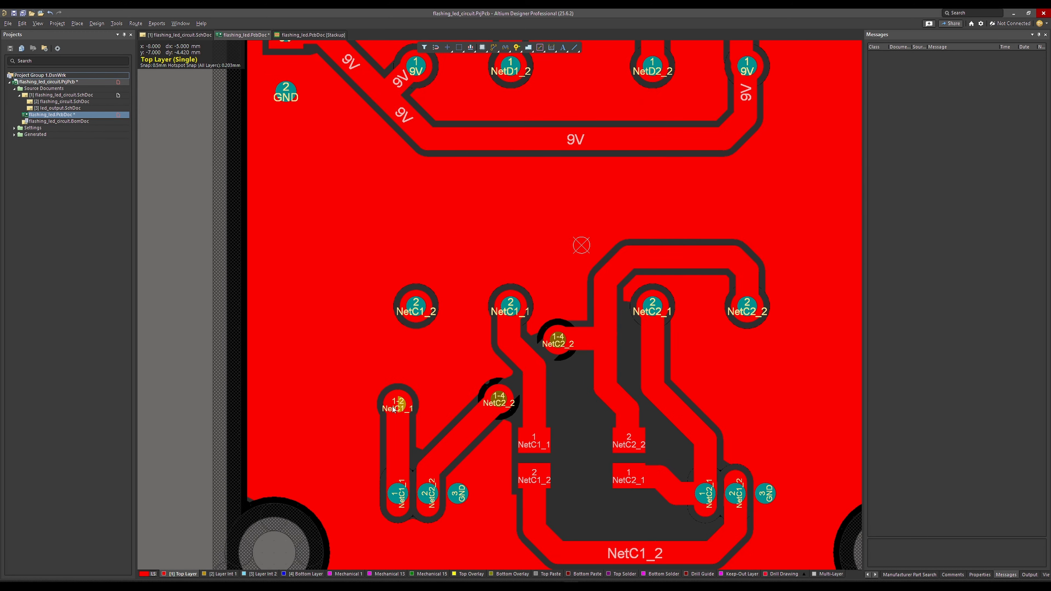
pyautogui.keyDown('ctrl'); pyautogui.scroll(4, 394, 412); pyautogui.keyUp('ctrl')
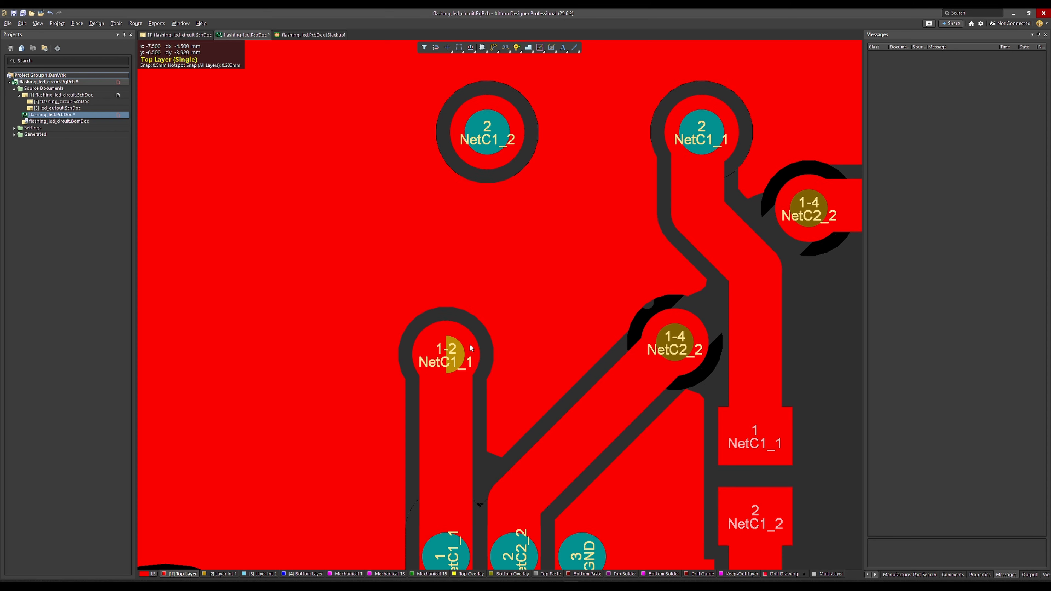
pyautogui.keyDown('ctrl'); pyautogui.scroll(1, 452, 336); pyautogui.keyUp('ctrl')
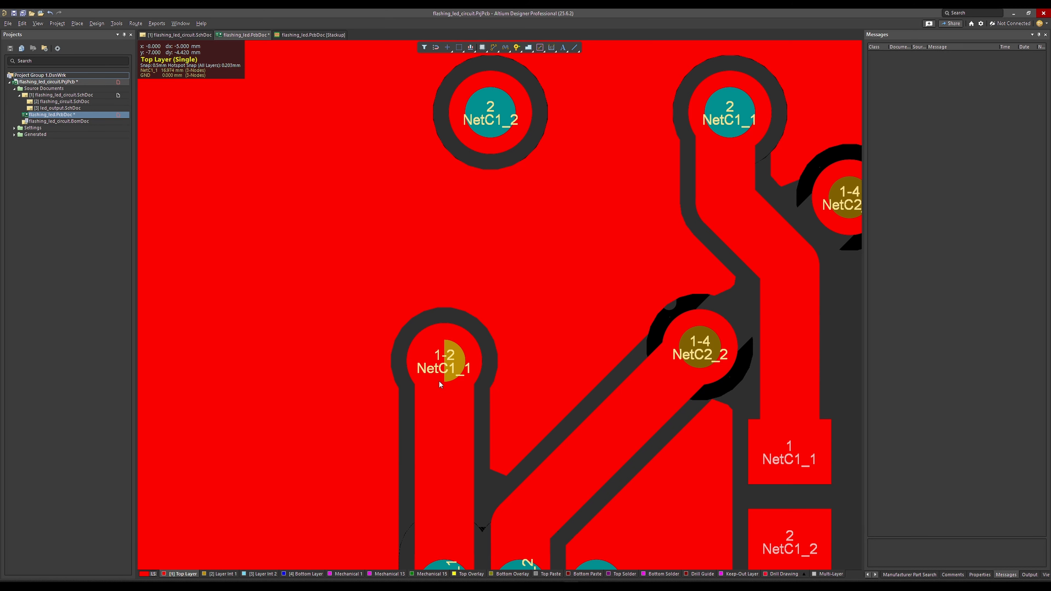
pyautogui.keyDown('ctrl'); pyautogui.scroll(-5, 440, 377); pyautogui.keyUp('ctrl')
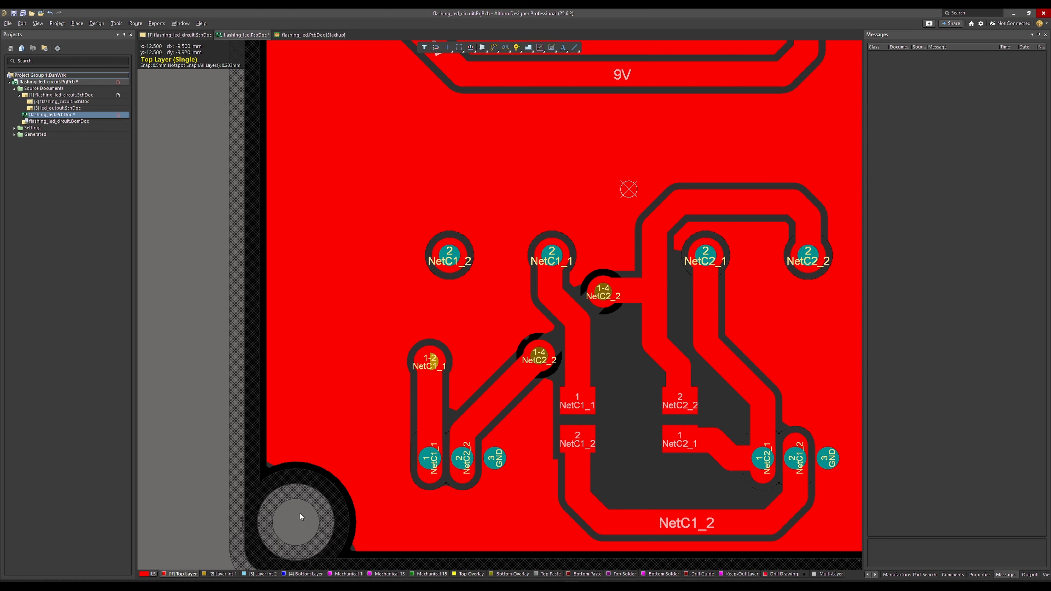
# Follow the NetC1_1 vias and tracks through Layer Int 1, Layer Int 2 and the Bottom Layer.
pyautogui.click(219, 574)
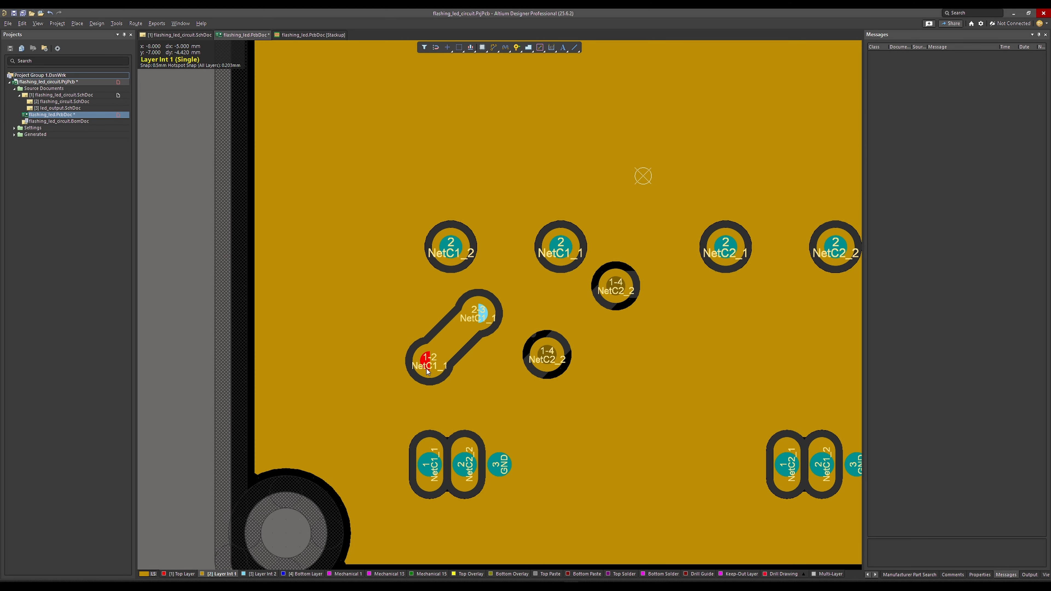
pyautogui.keyDown('ctrl'); pyautogui.scroll(2, 456, 332); pyautogui.keyUp('ctrl')
pyautogui.keyDown('ctrl'); pyautogui.scroll(1, 472, 323); pyautogui.keyUp('ctrl')
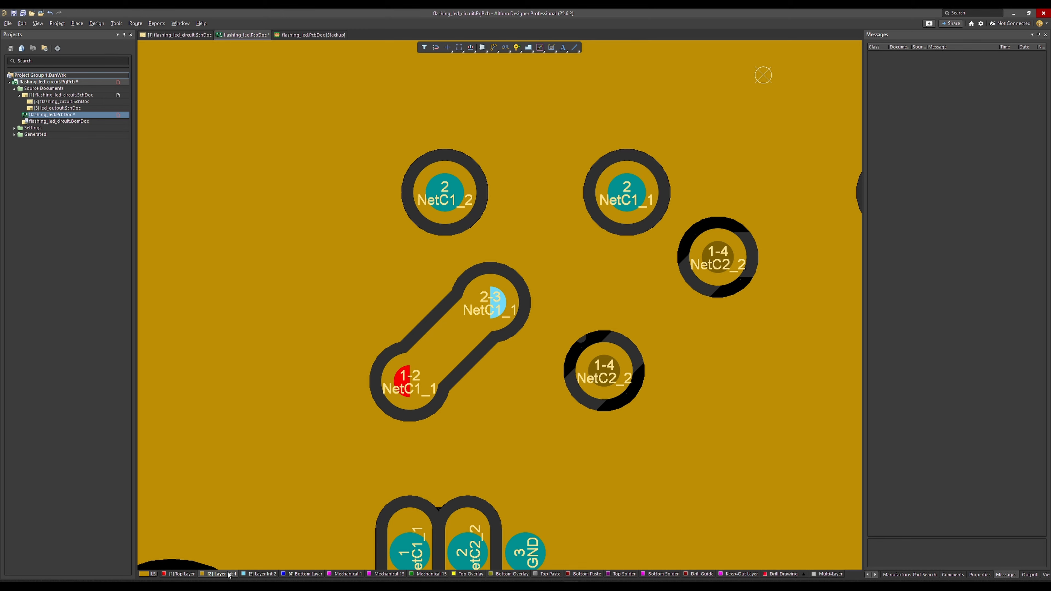
pyautogui.click(260, 573)
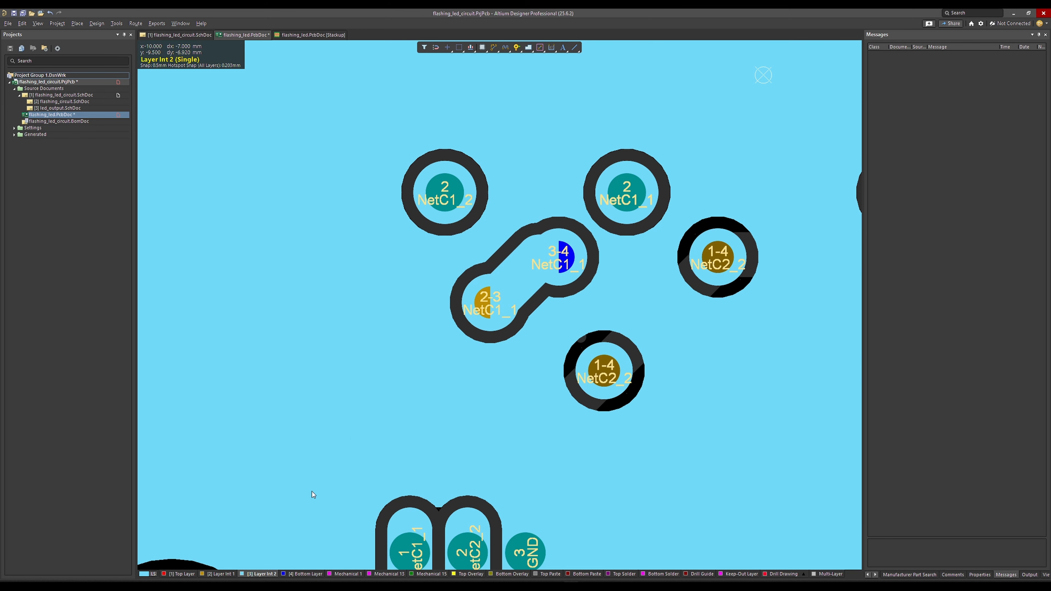
pyautogui.keyDown('ctrl'); pyautogui.scroll(3, 476, 358); pyautogui.keyUp('ctrl')
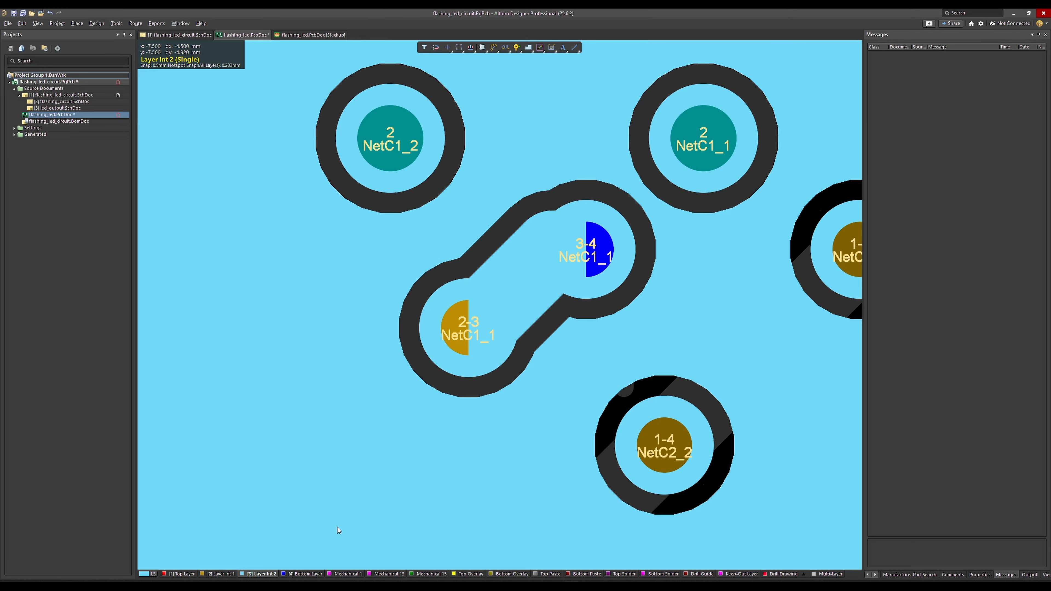
pyautogui.click(303, 574)
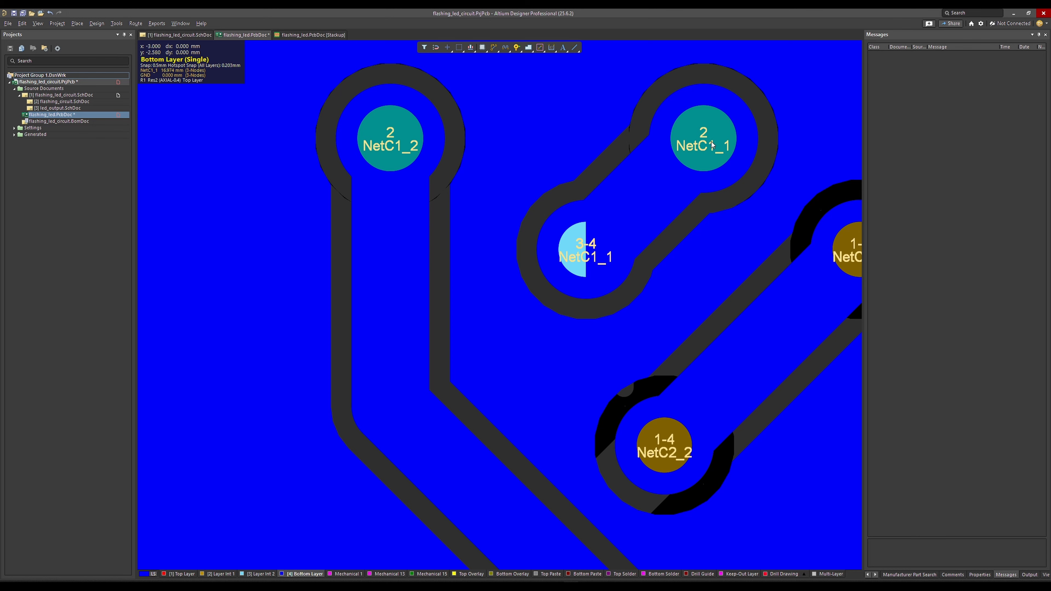
pyautogui.keyDown('ctrl'); pyautogui.scroll(-3, 603, 262); pyautogui.keyUp('ctrl')
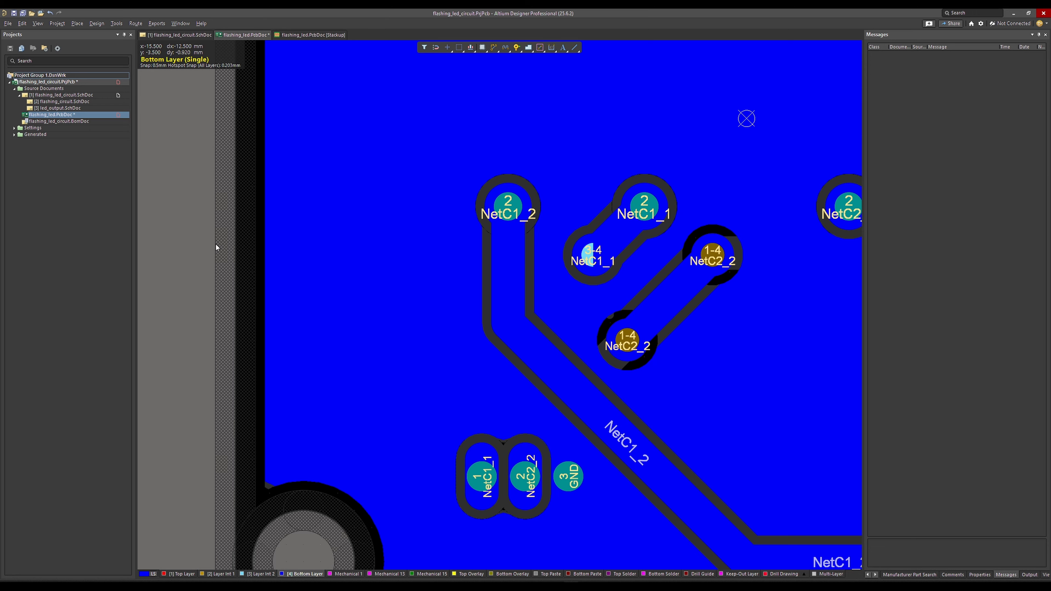
# Inspect the NetC1_1 and NetC2_2 vias in 3D from both the top and the bottom of the board.
pyautogui.press('3')
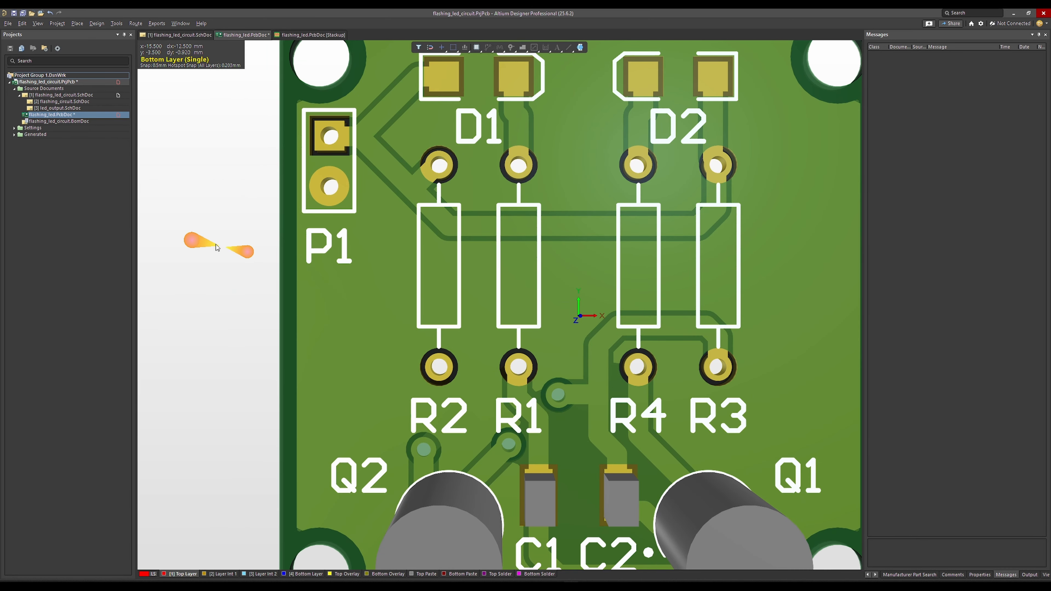
pyautogui.keyDown('ctrl'); pyautogui.scroll(4, 216, 246); pyautogui.keyUp('ctrl')
pyautogui.keyDown('ctrl'); pyautogui.scroll(-4, 216, 244); pyautogui.keyUp('ctrl')
pyautogui.keyDown('ctrl'); pyautogui.scroll(3, 415, 316); pyautogui.keyUp('ctrl')
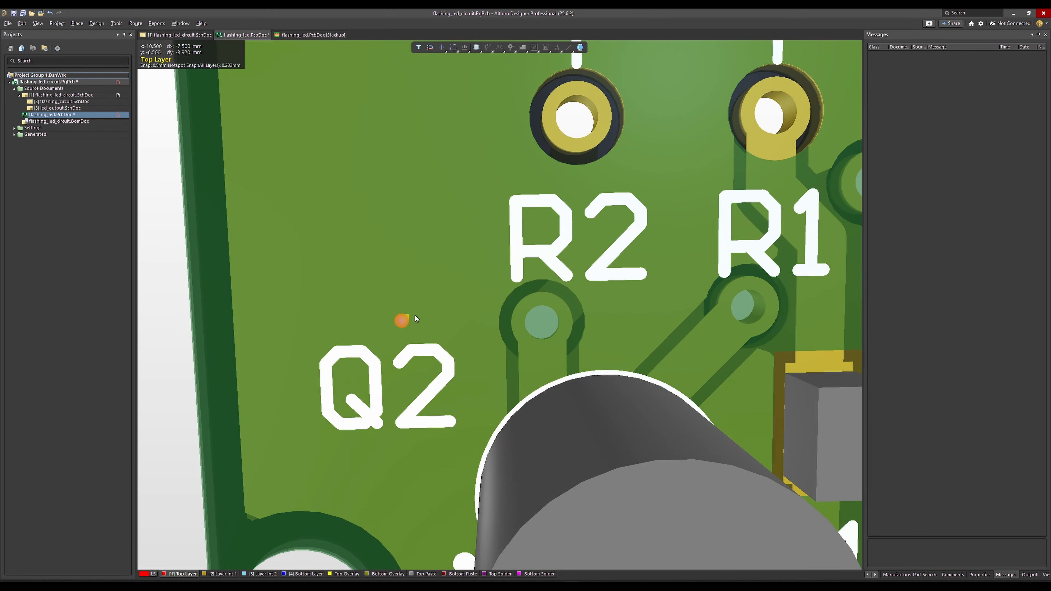
pyautogui.keyDown('ctrl'); pyautogui.scroll(-2, 431, 321); pyautogui.keyUp('ctrl')
pyautogui.keyDown('shift'); pyautogui.moveTo(467, 374); pyautogui.dragTo(664, 259, button='right'); pyautogui.keyUp('shift')
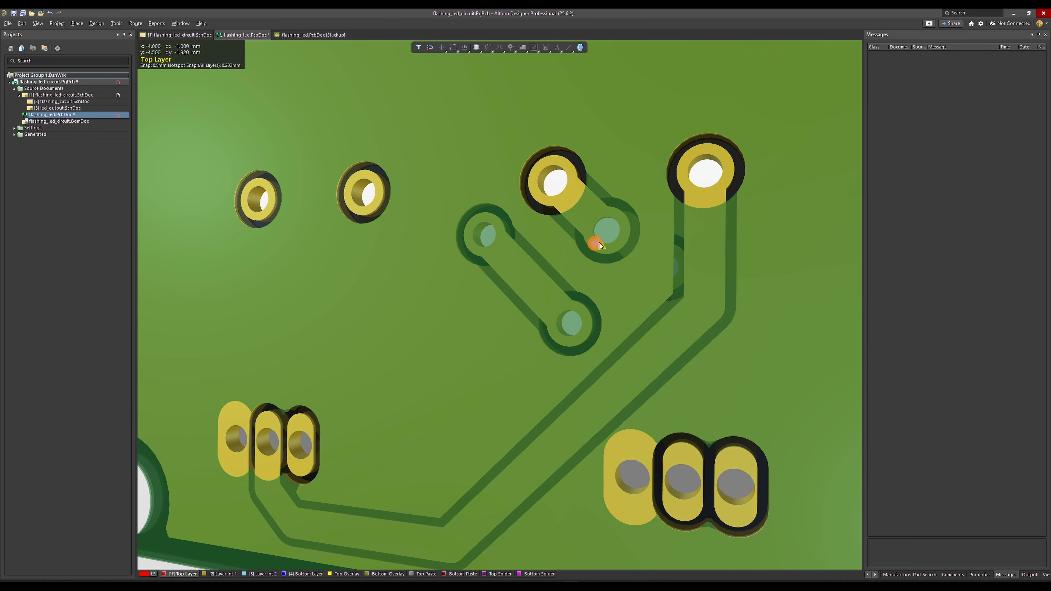
pyautogui.hotkey('ctrl', 'f')
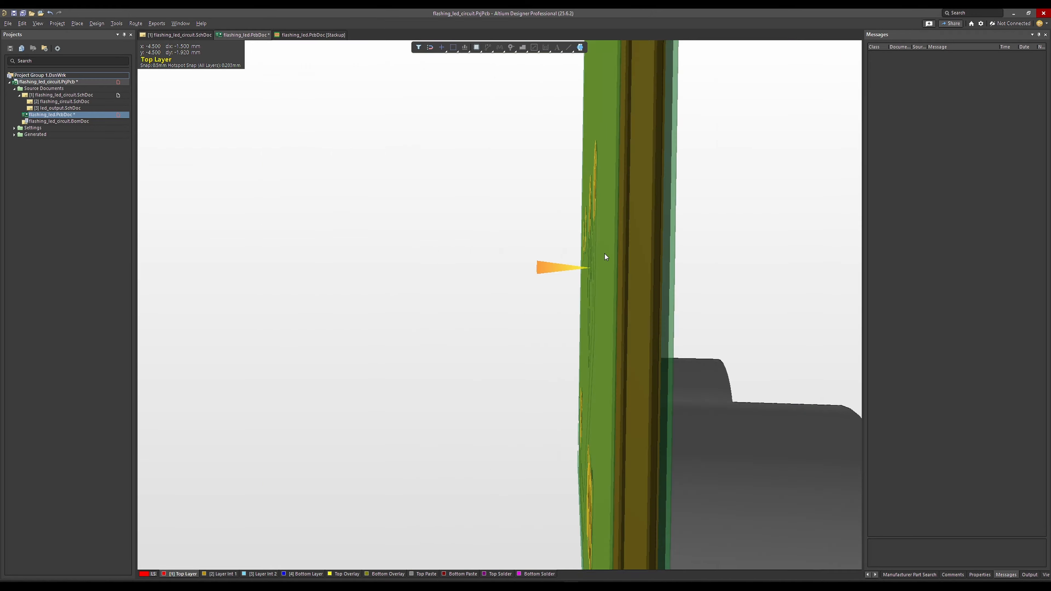
pyautogui.hotkey('ctrl', 'f')
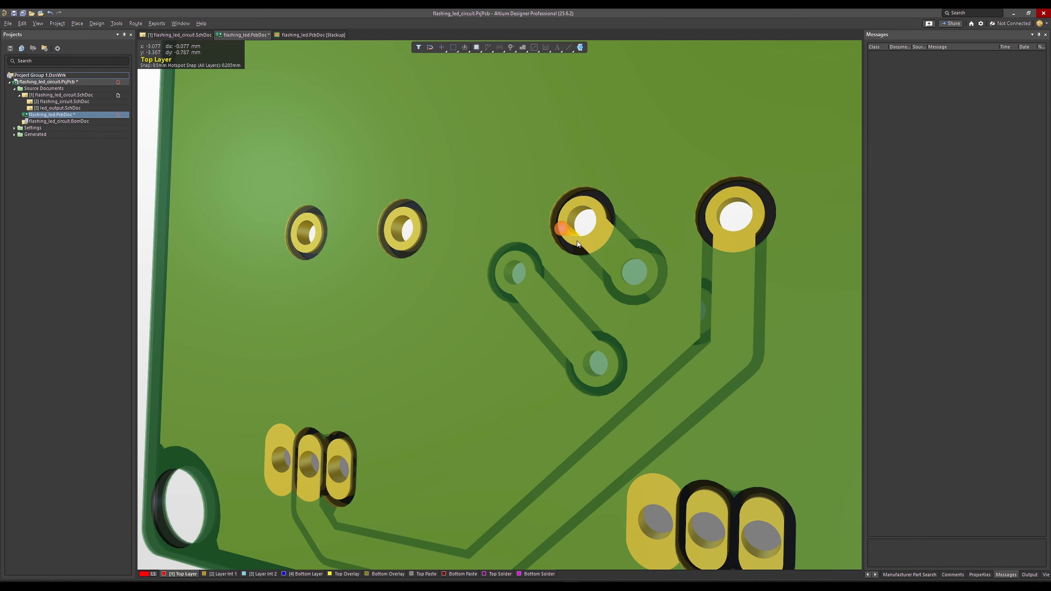
pyautogui.keyDown('shift'); pyautogui.moveTo(567, 226); pyautogui.dragTo(574, 225, button='right'); pyautogui.keyUp('shift')
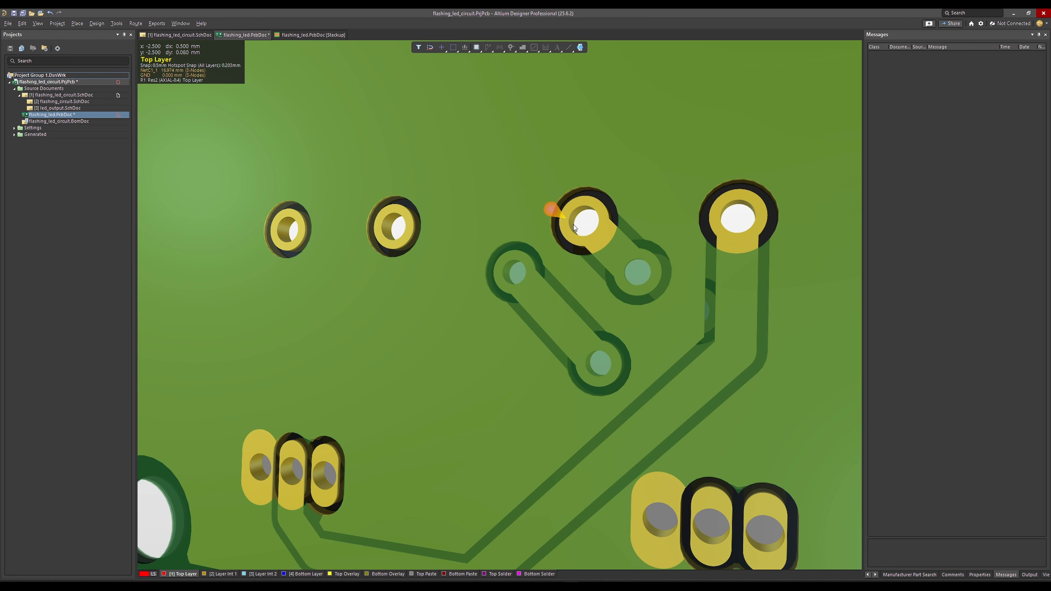
pyautogui.hotkey('ctrl', 'f')
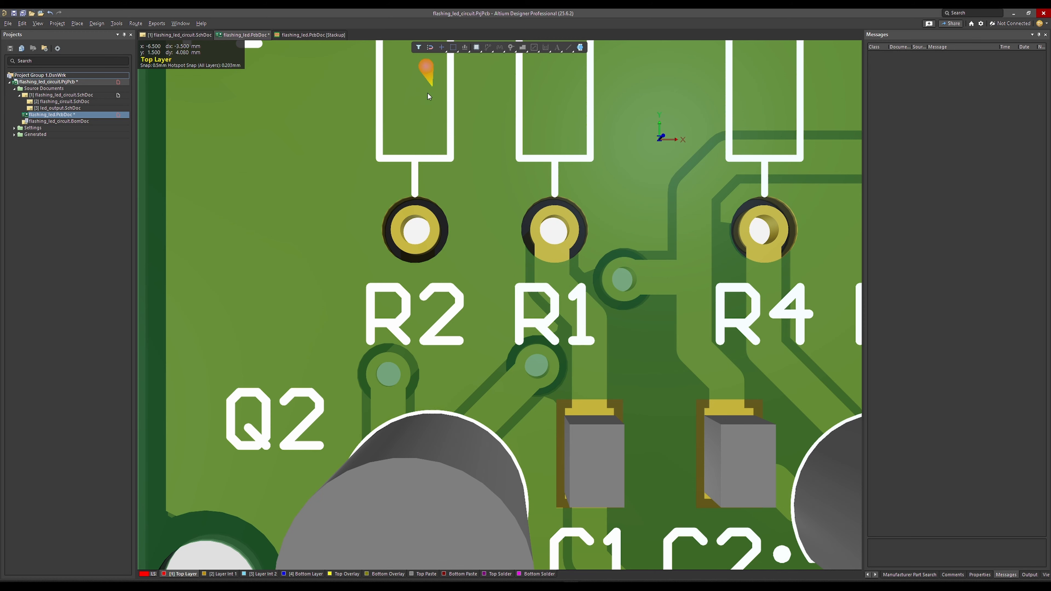
# Review the via types defined in the board's stackup and return to the 3D board view.
pyautogui.click(303, 35)
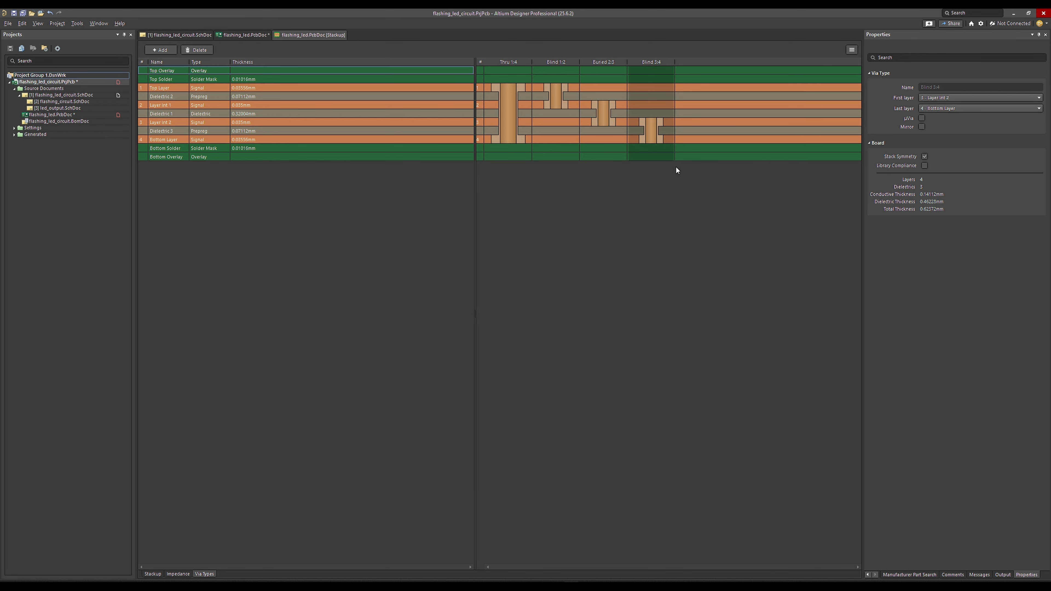
pyautogui.click(246, 34)
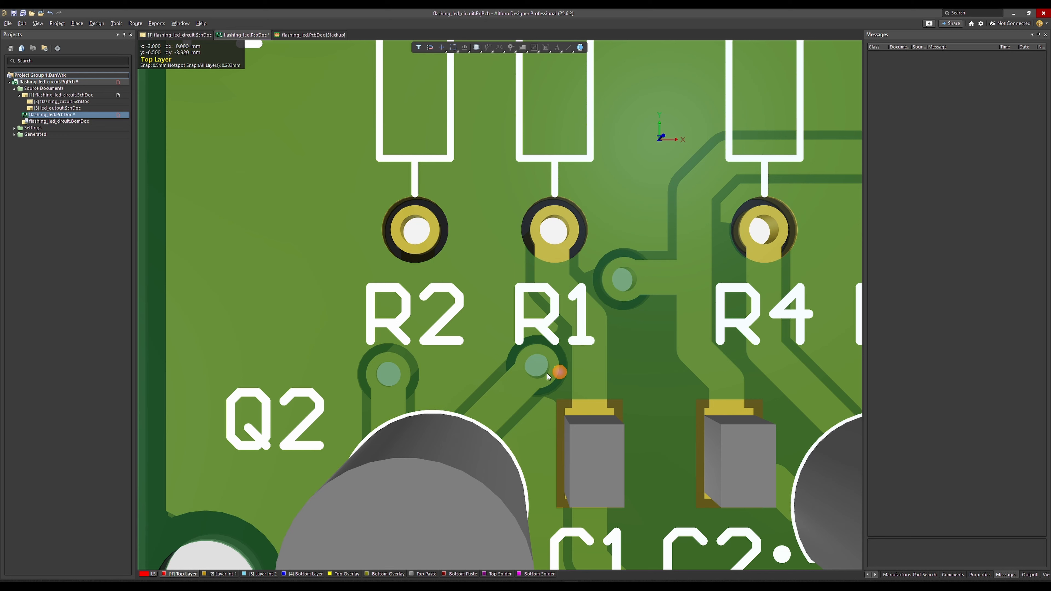